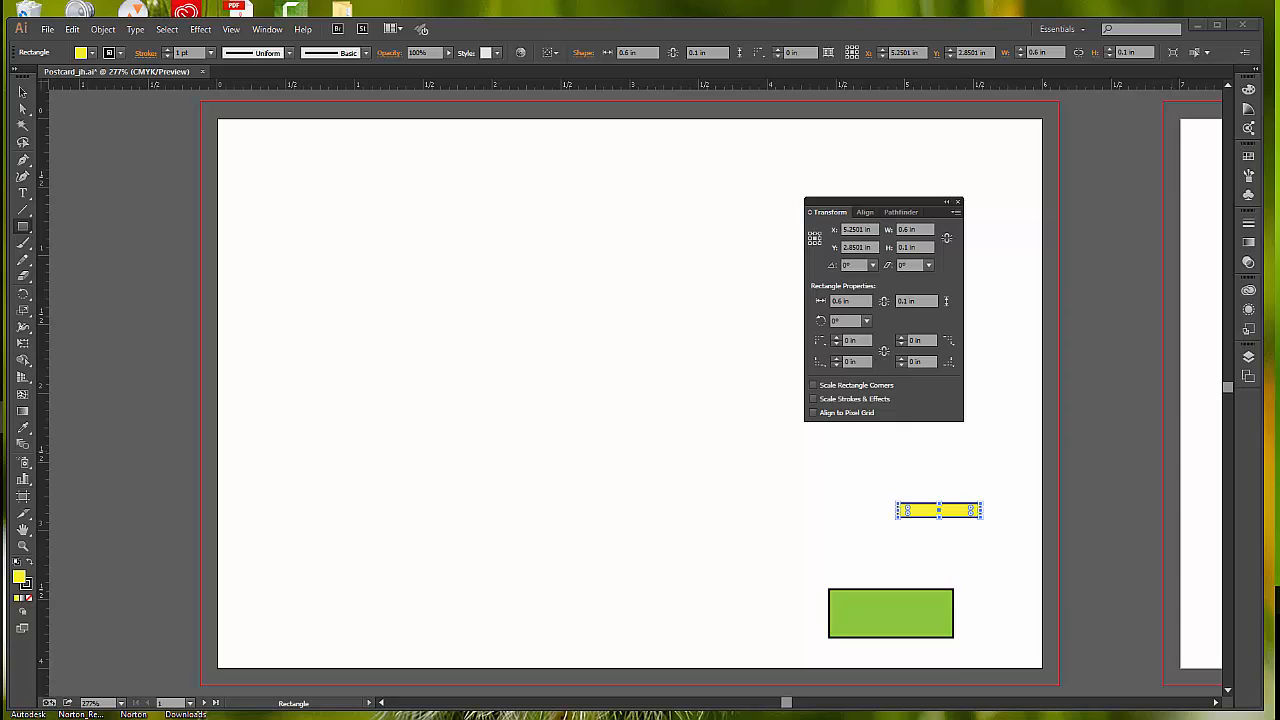
Activate the Rounded Rectangle tool for drawing just beneath the small yellow rectangle.
click(23, 545)
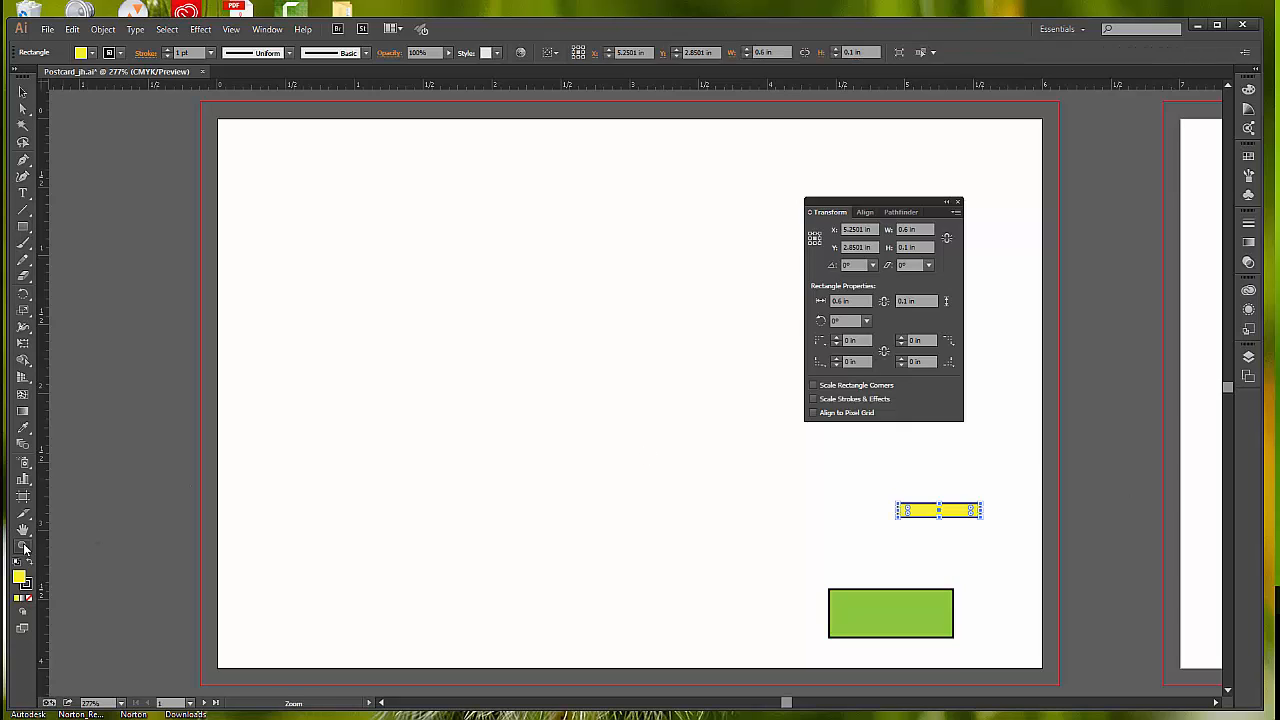
click(952, 512)
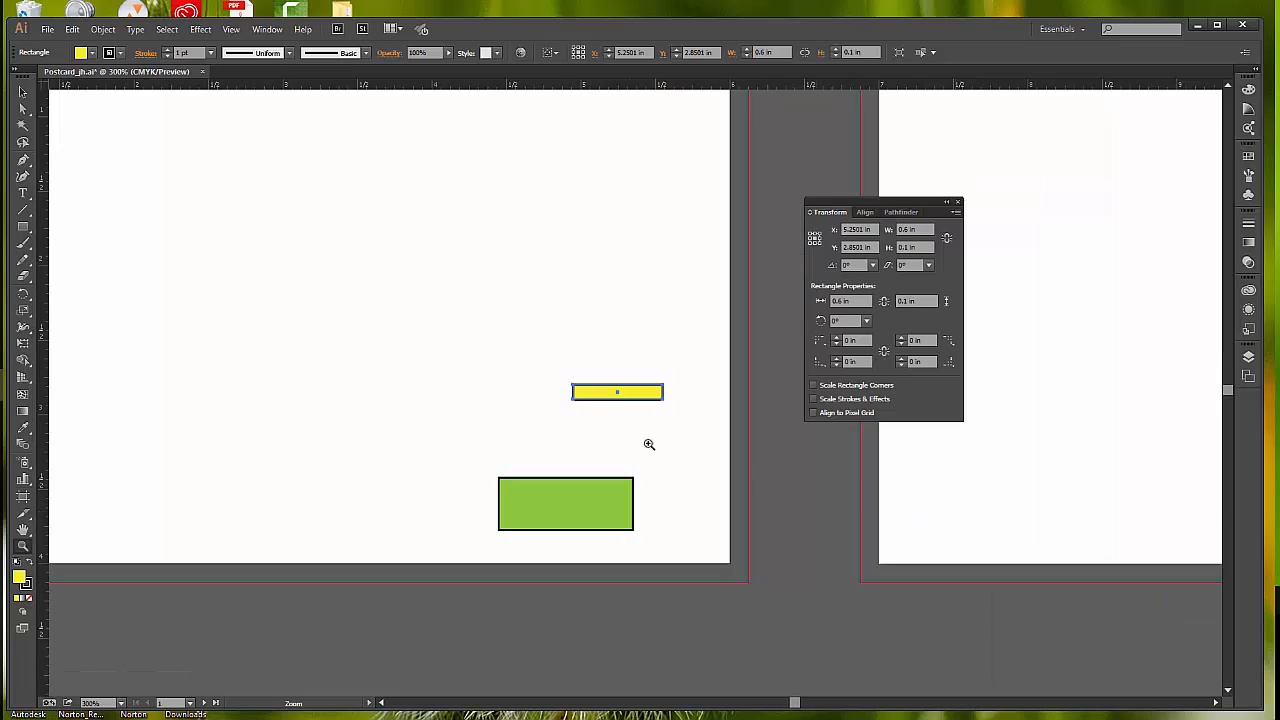
click(625, 391)
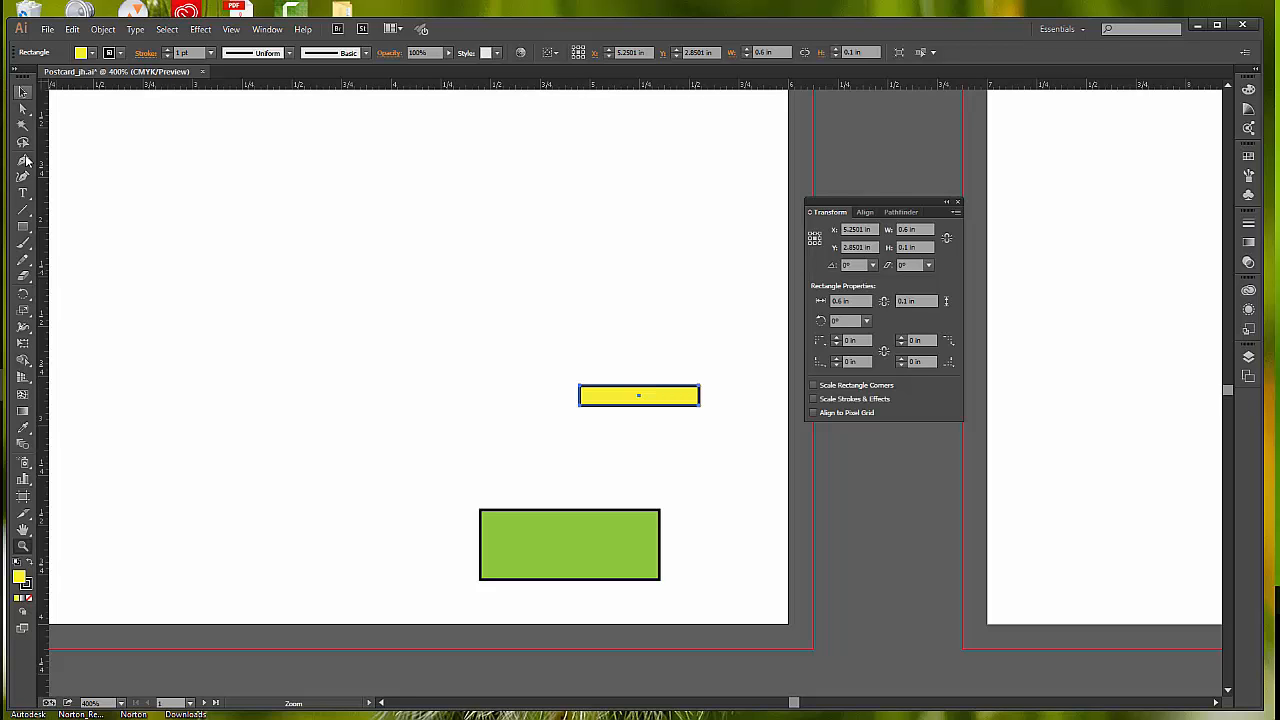
key(a)
click(29, 227)
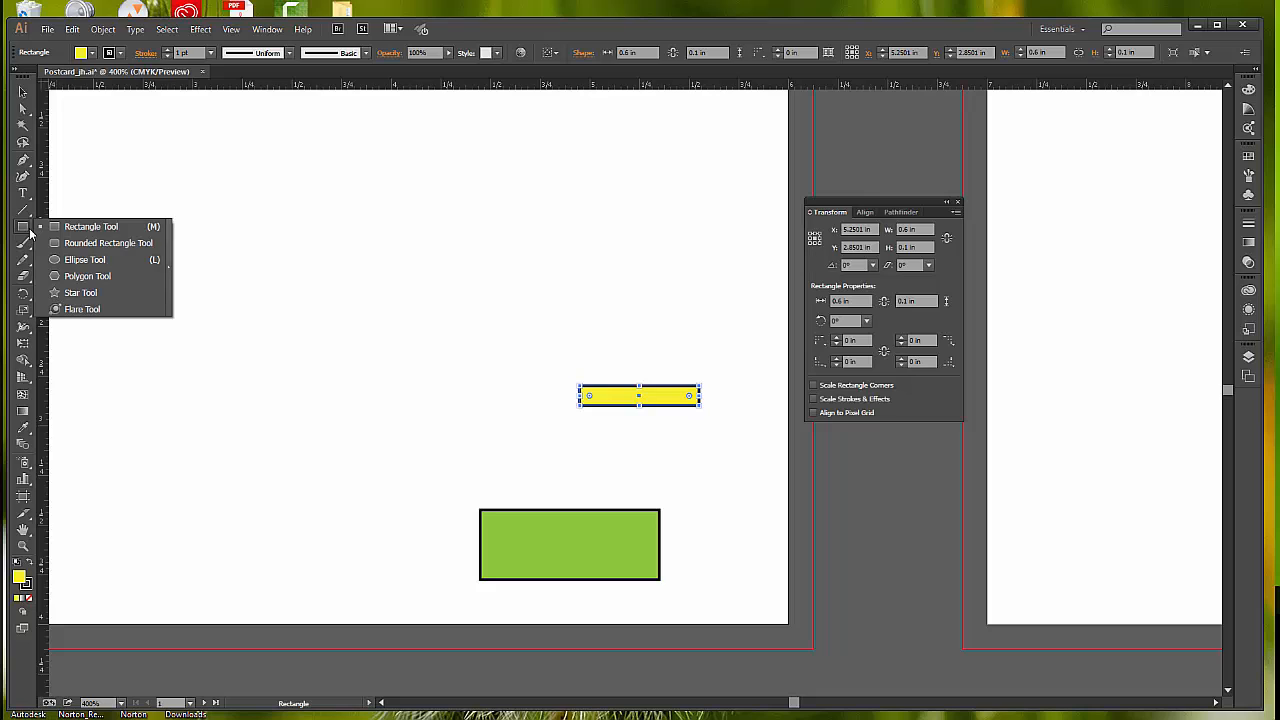
click(91, 244)
click(89, 246)
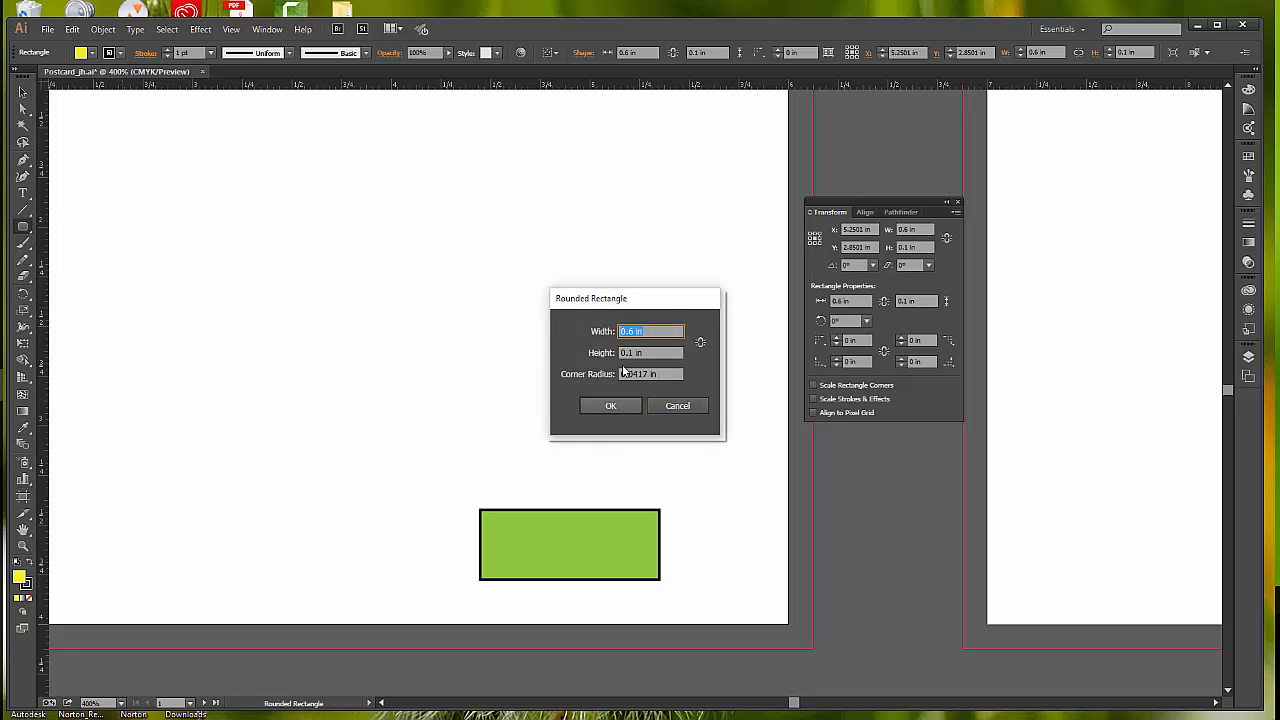
Try a thin rounded rectangle about 0.45 in wide and 0.05 in high below the yellow rectangle, and delete it.
drag(668, 298, 660, 220)
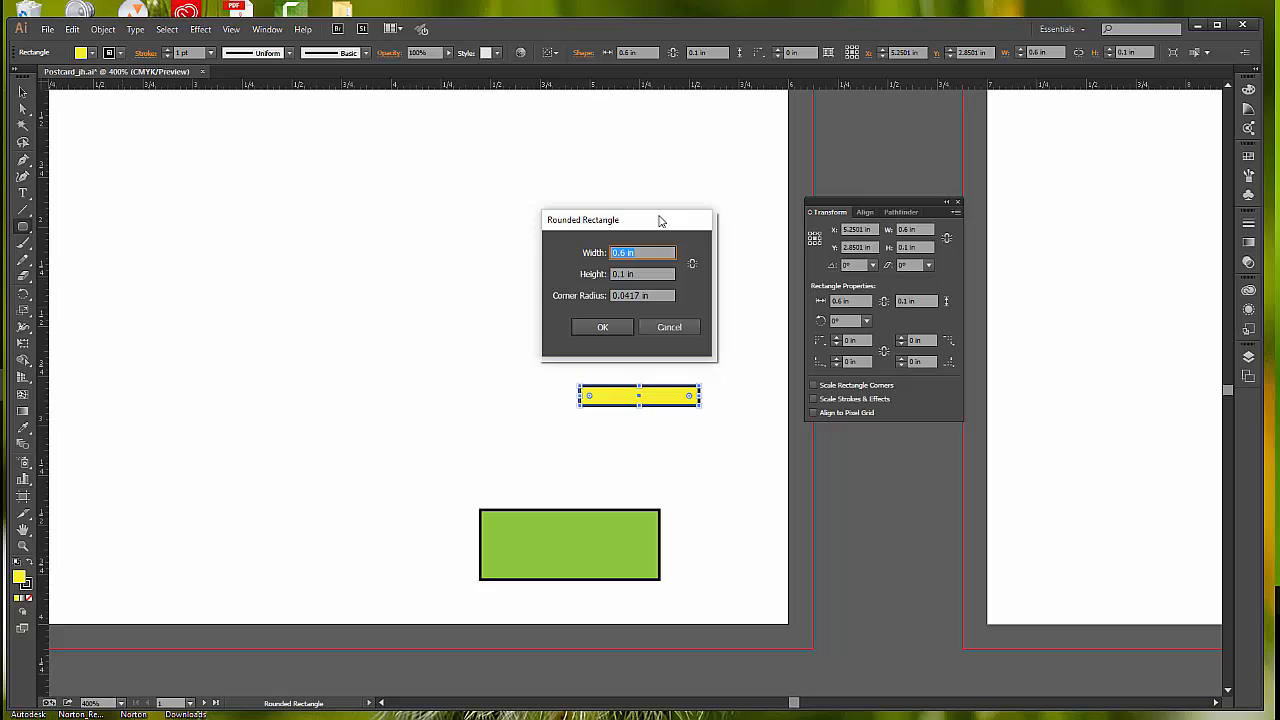
click(668, 326)
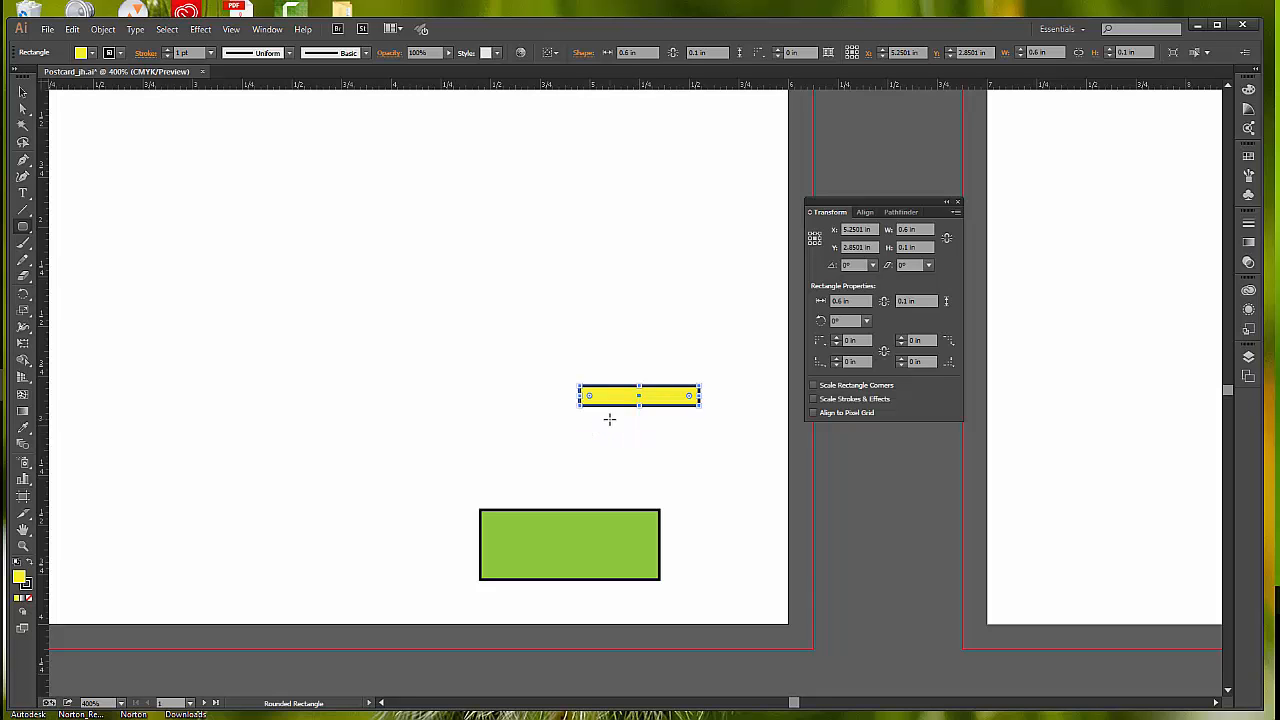
drag(616, 420, 700, 425)
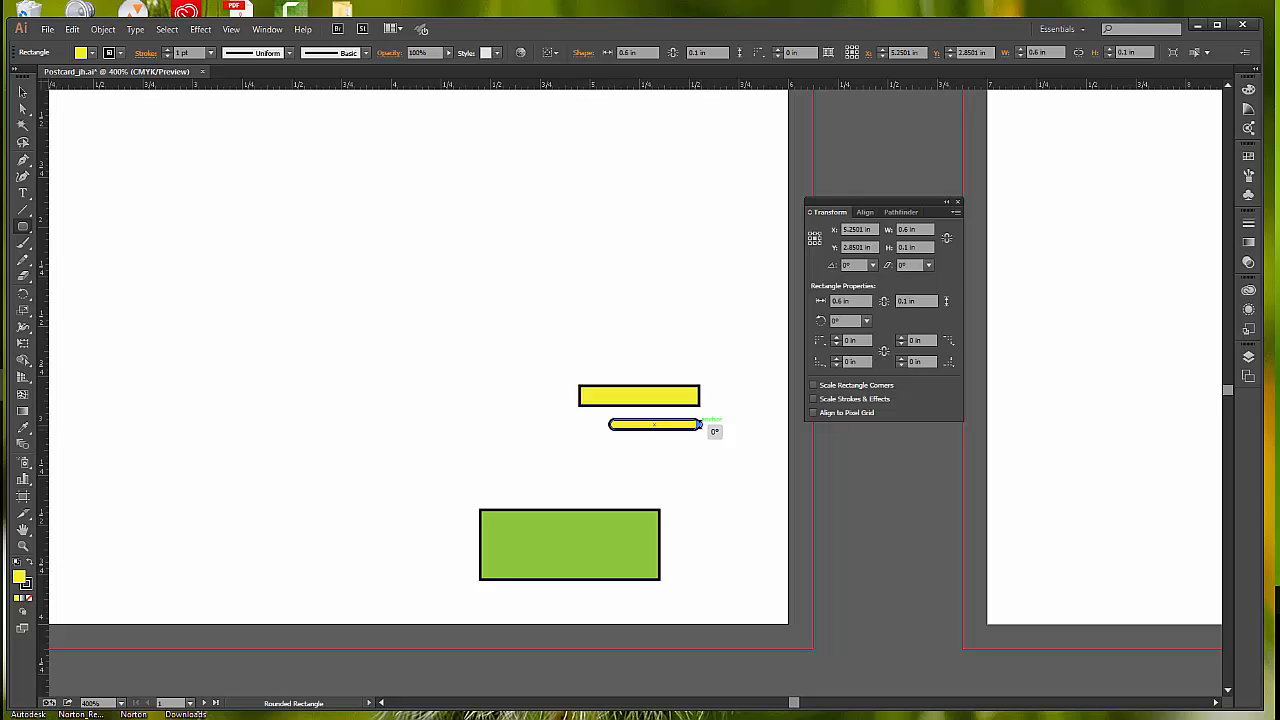
drag(701, 425, 704, 426)
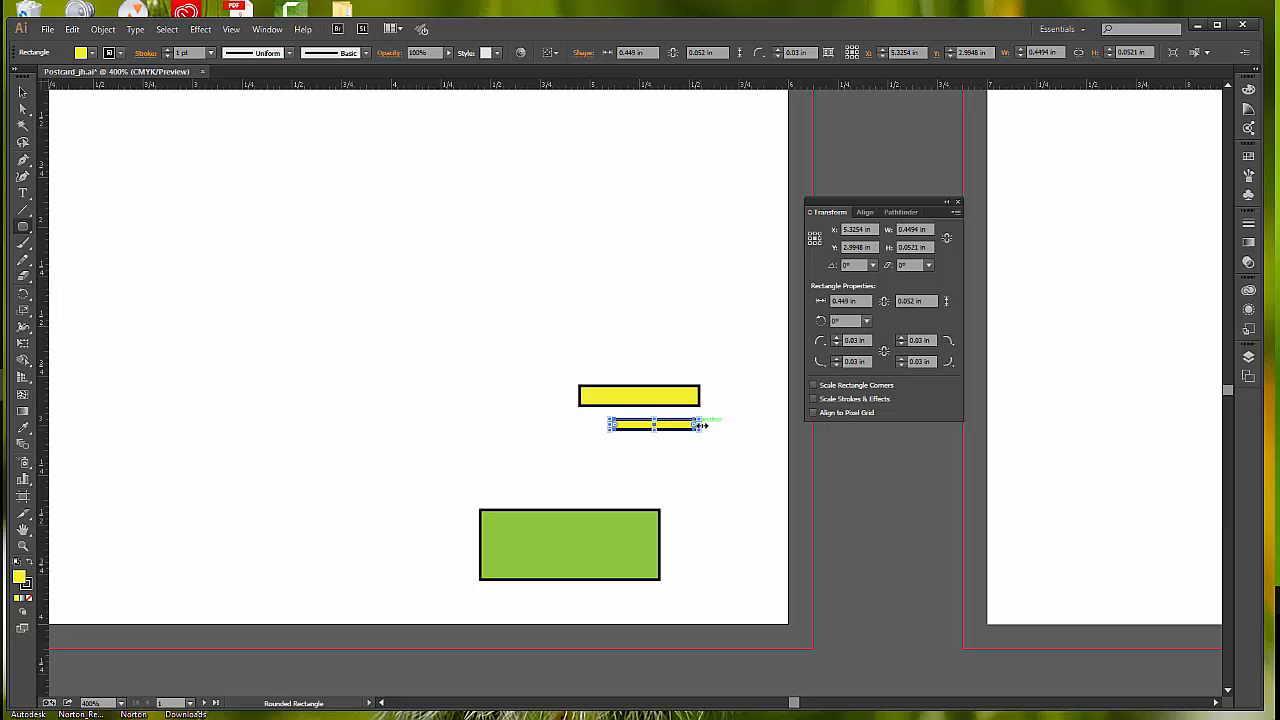
key(Delete)
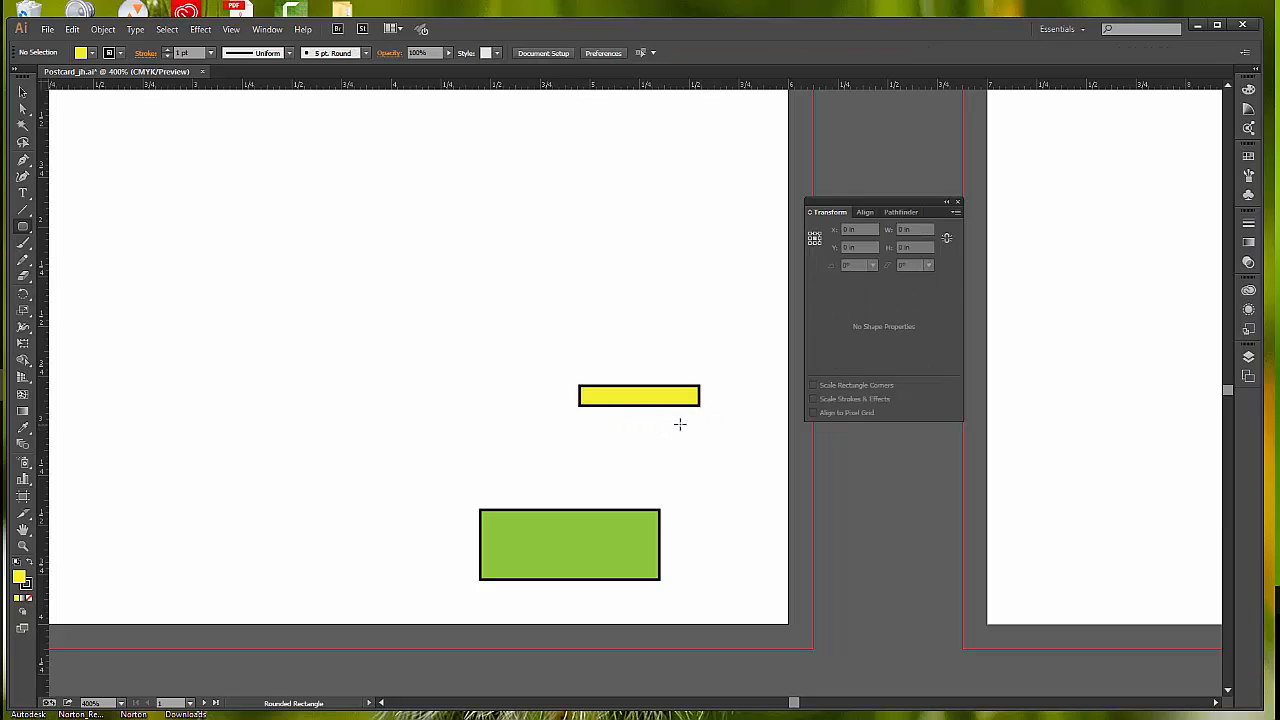
Draw a rounded rectangle about 0.48 in wide and 0.22 in high with 0.06 in corner radii, below the yellow rectangle.
drag(603, 419, 692, 441)
drag(691, 441, 691, 441)
drag(691, 441, 697, 463)
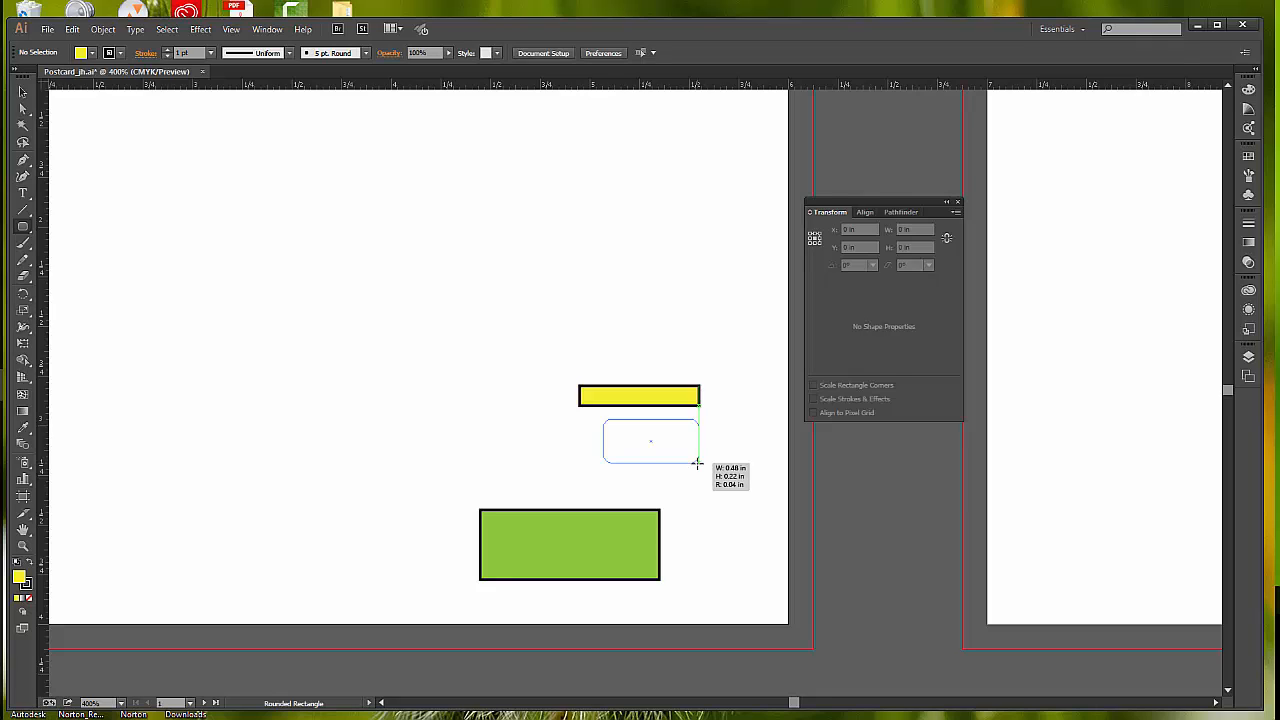
drag(697, 463, 697, 463)
key(Down)
drag(697, 463, 697, 463)
key(Down)
key(Up)
drag(697, 463, 697, 463)
key(Up)
drag(697, 463, 697, 463)
key(Up)
key(Down)
key(Up)
key(Down)
drag(697, 463, 697, 463)
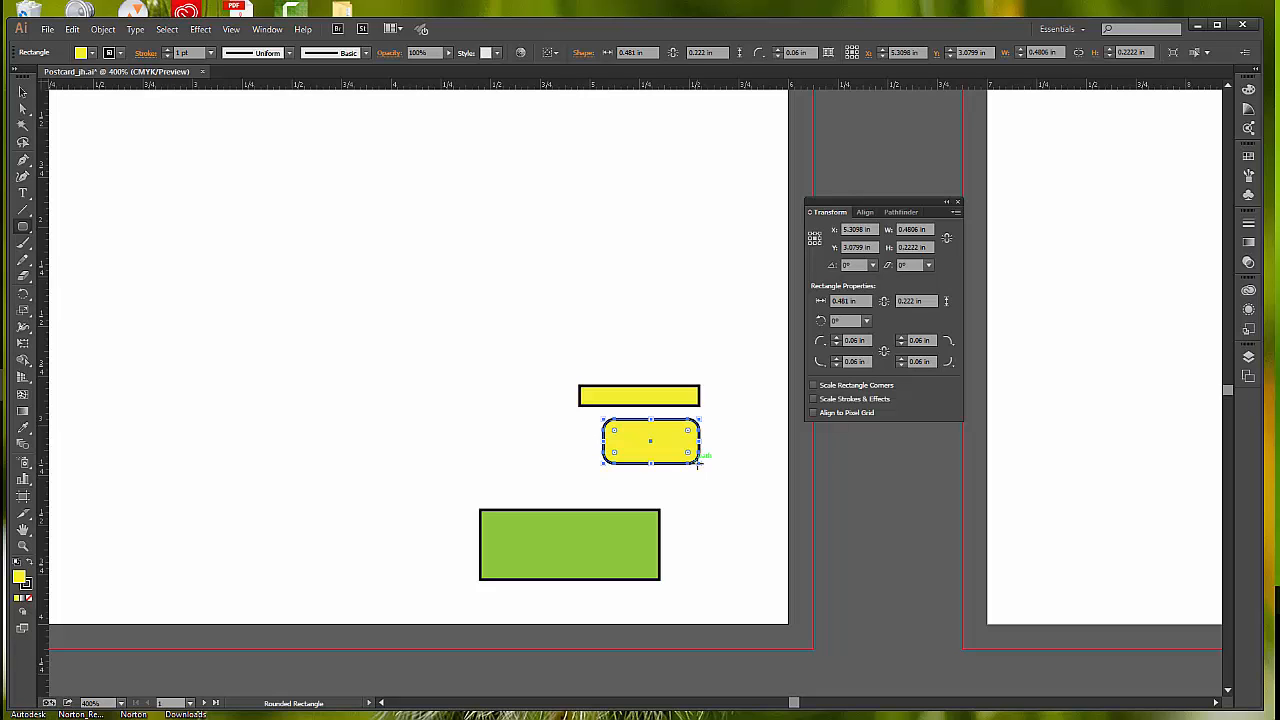
Fill the rounded rectangle with the yellow-green swatch.
click(87, 54)
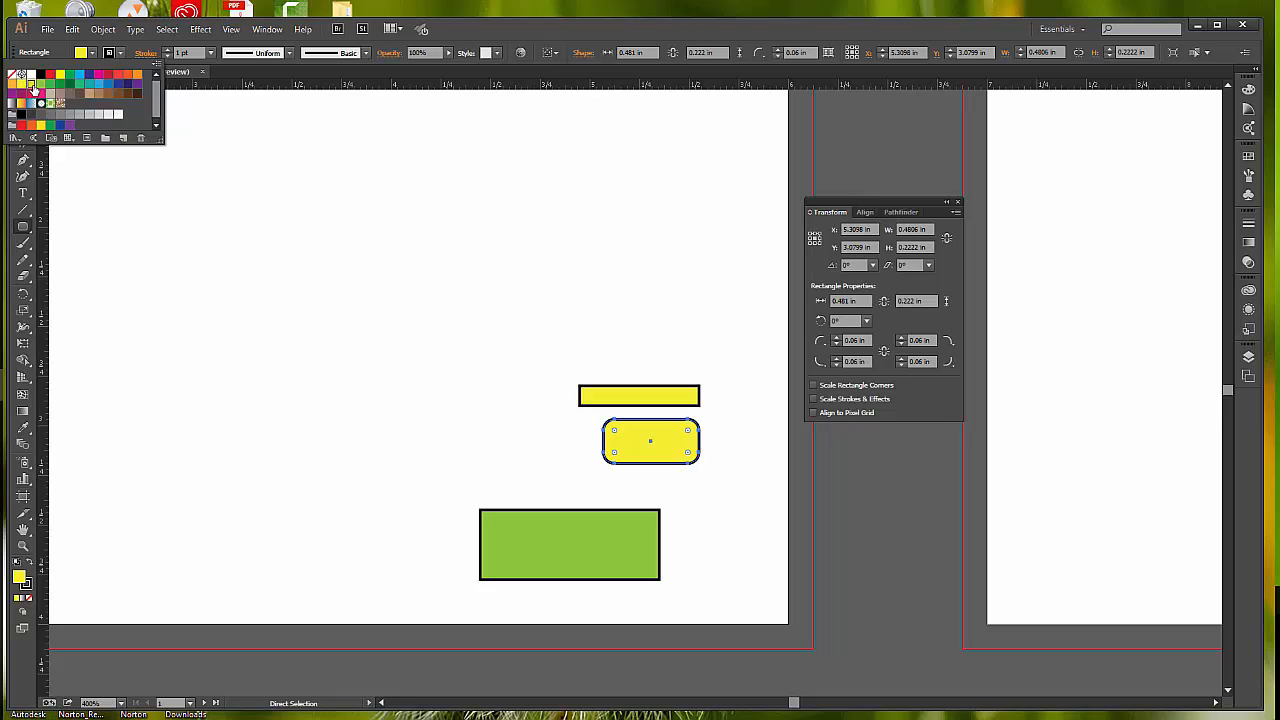
click(33, 88)
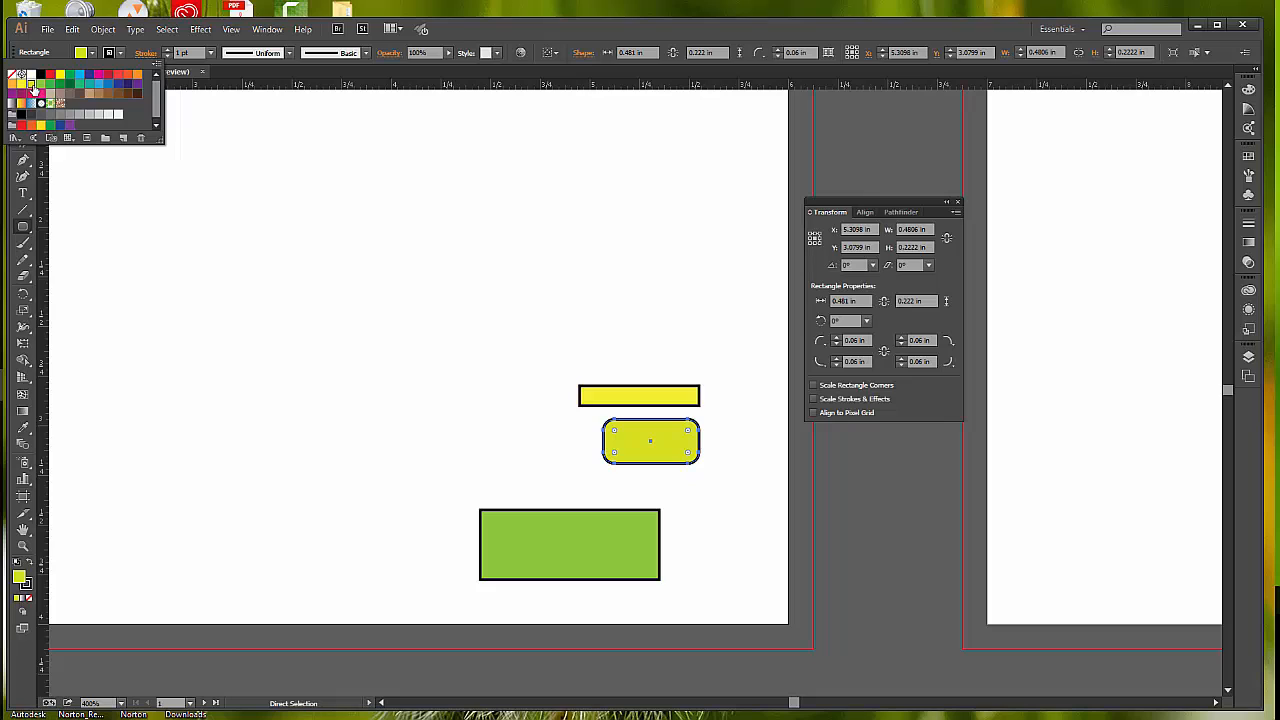
key(Escape)
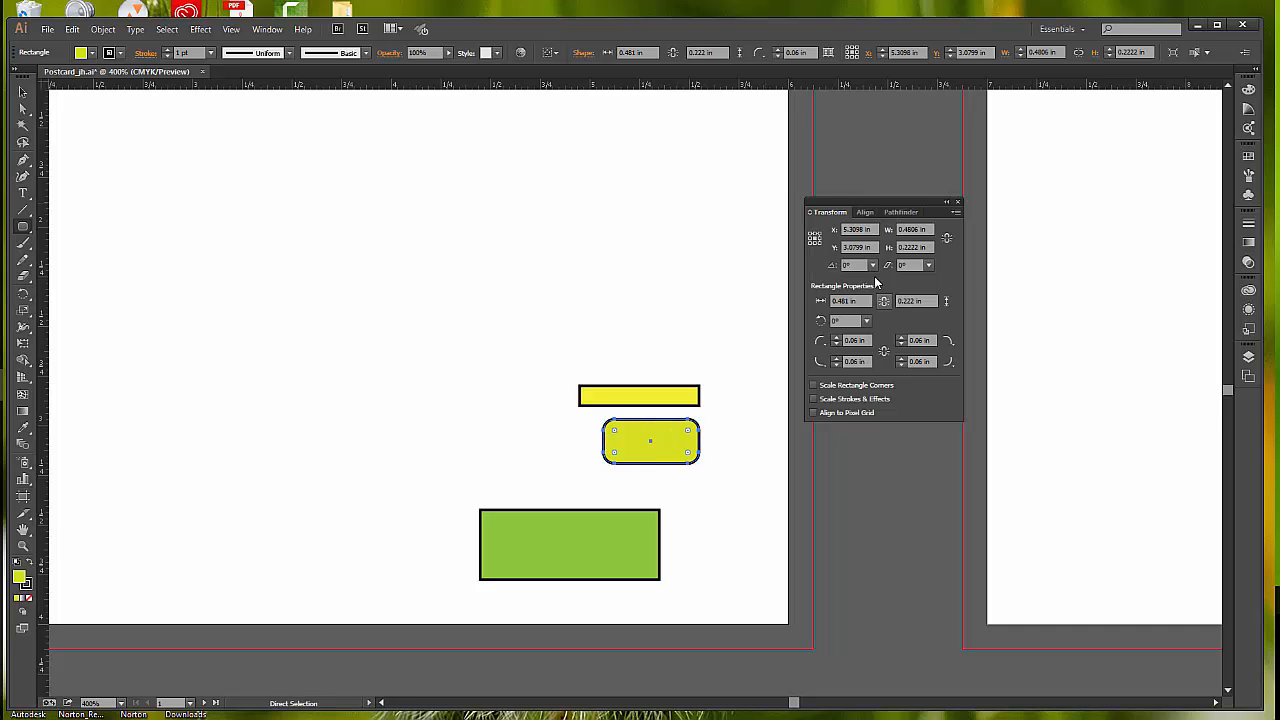
Set the rounded rectangle's upper-left corner radius to 0.05 in.
drag(880, 210, 826, 273)
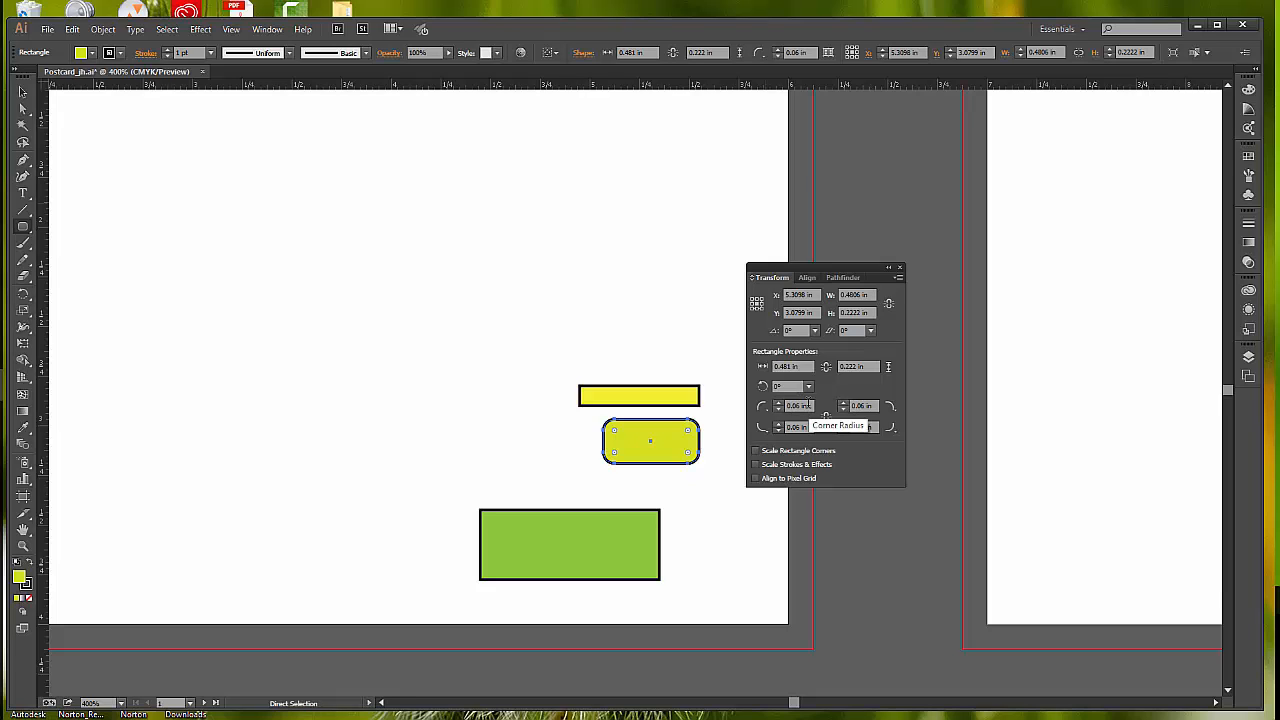
click(805, 405)
text(.05)
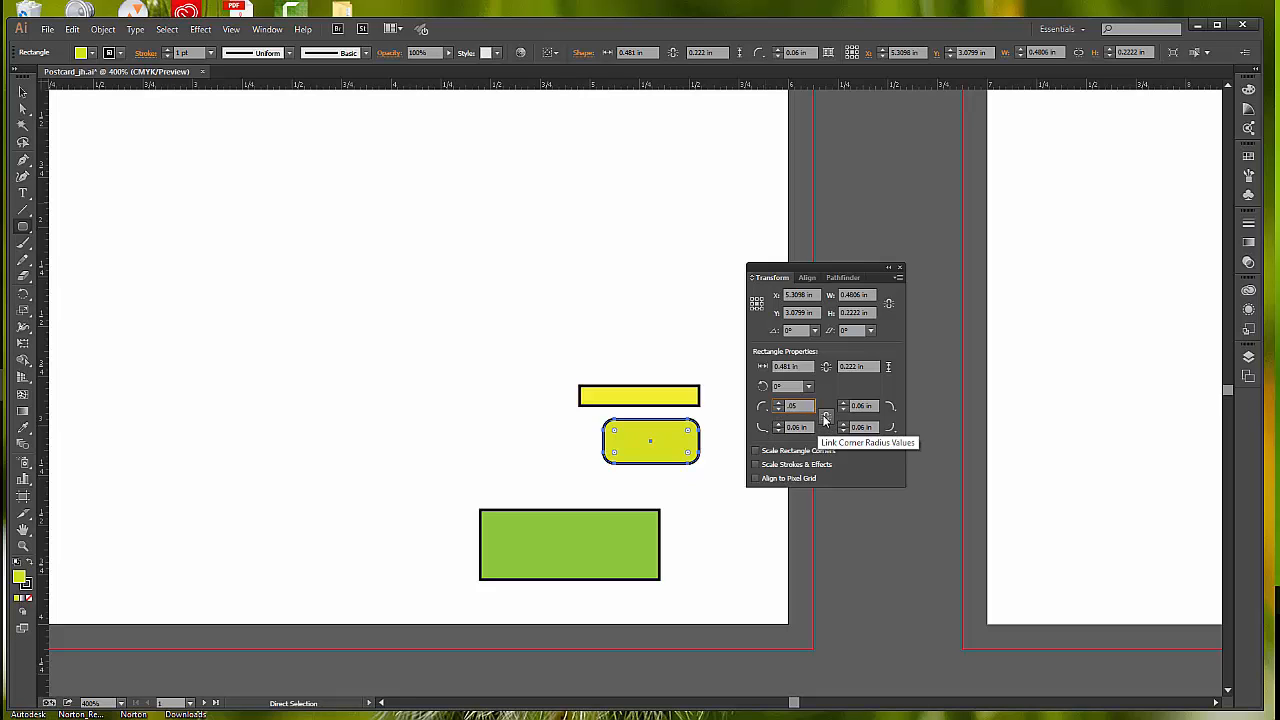
key(Return)
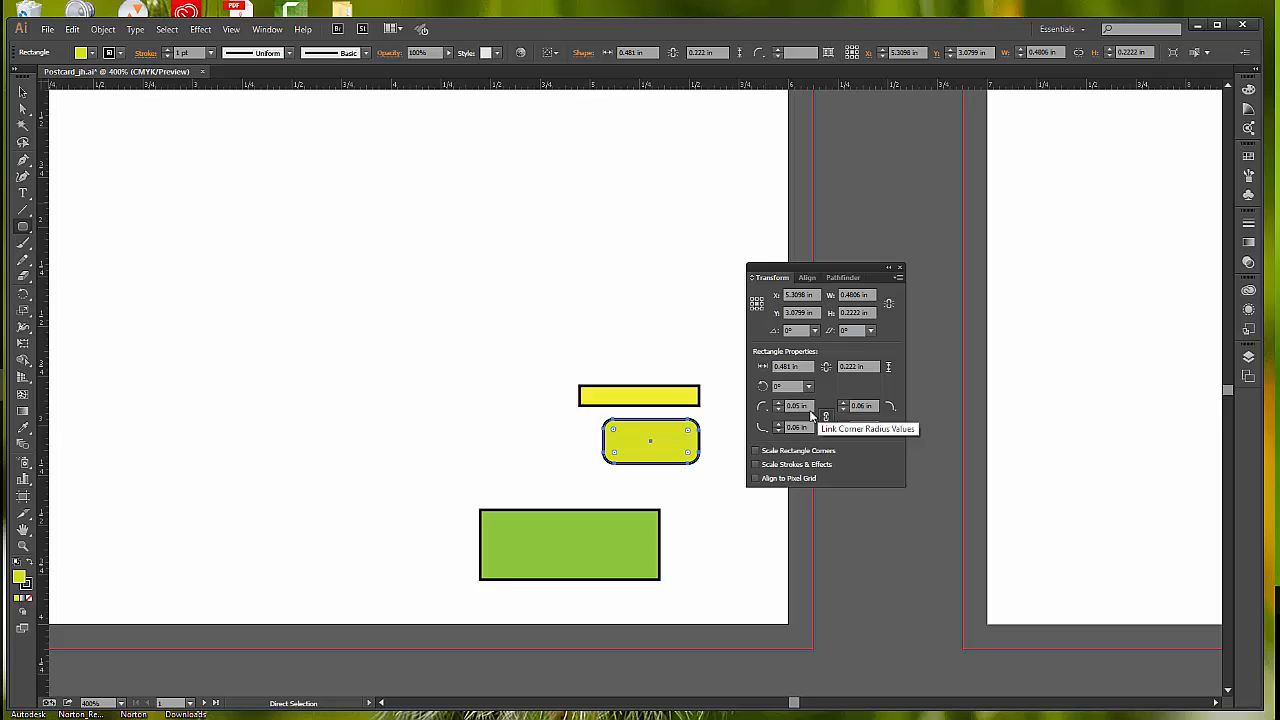
click(800, 406)
click(797, 406)
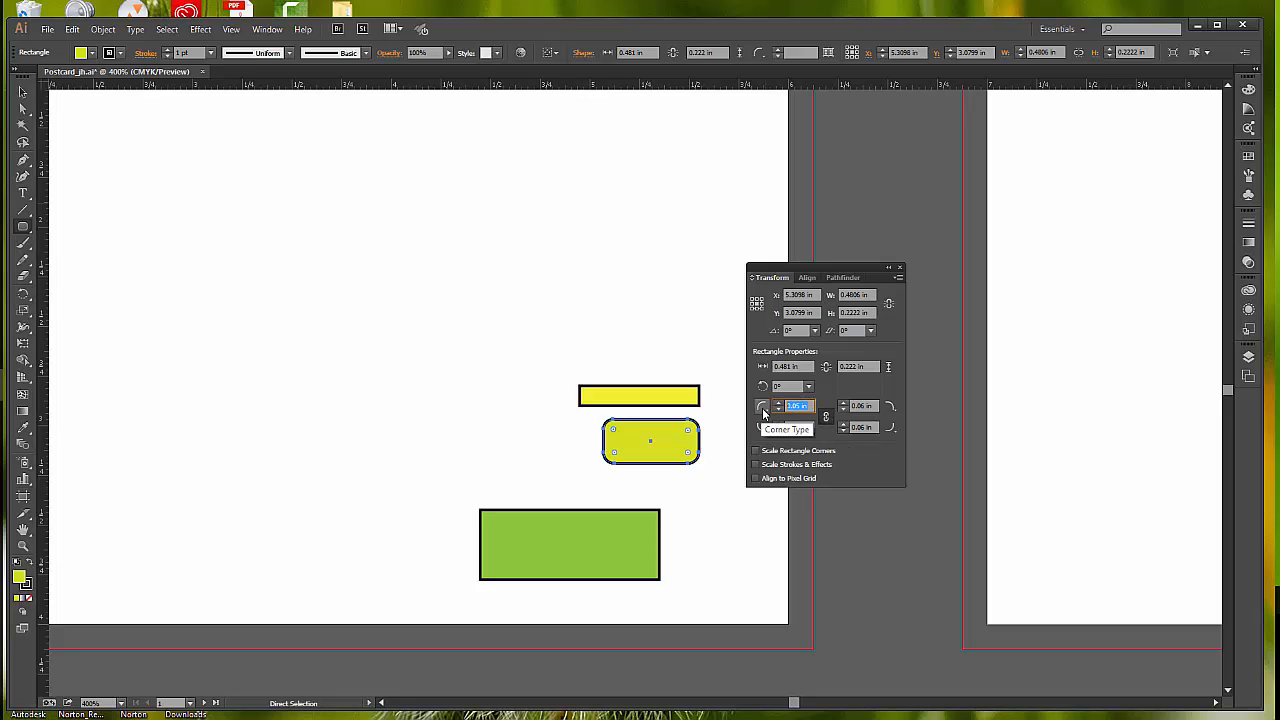
text(.05)
key(Return)
key(Tab)
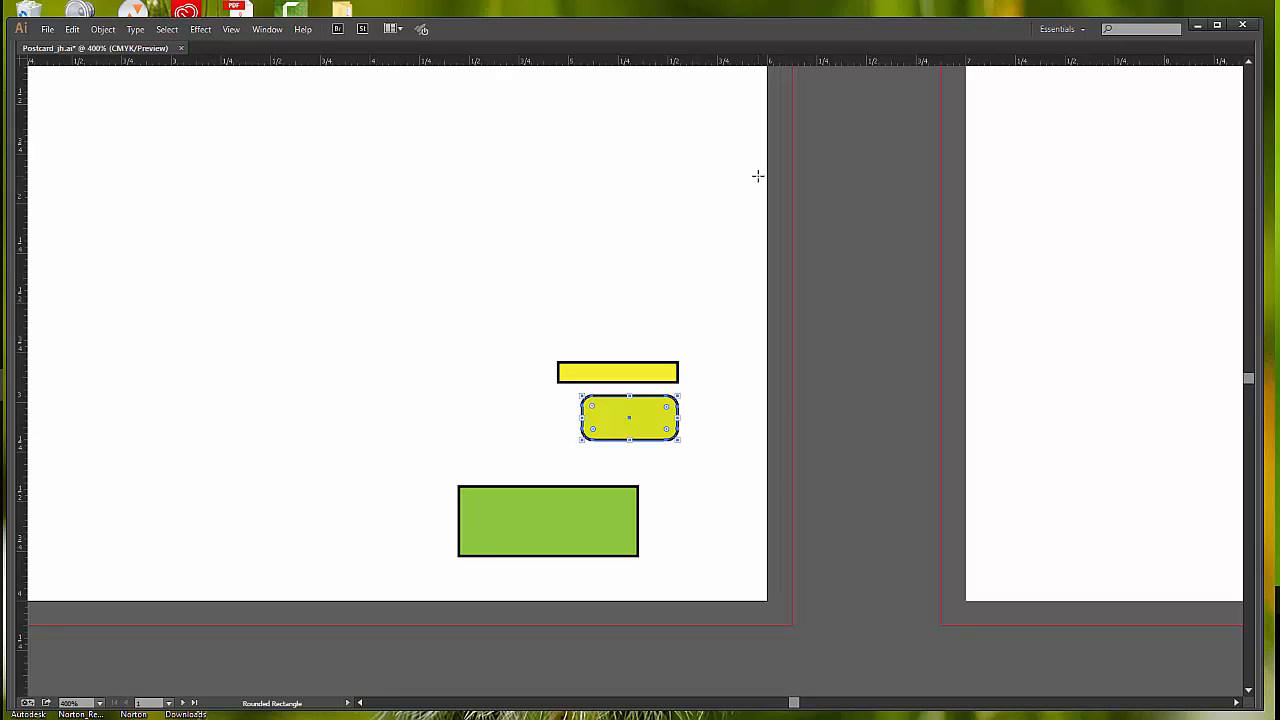
key(Tab)
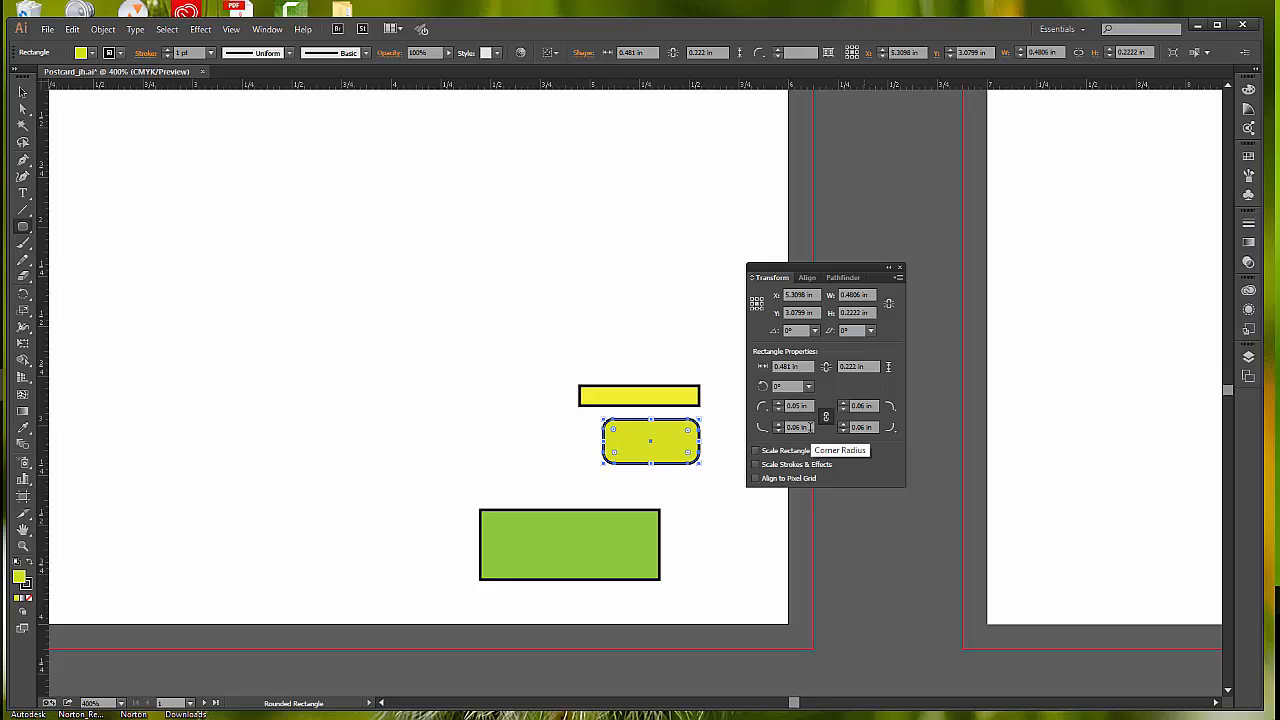
Set the rounded rectangle's lower-left corner radius to 0.05 in.
click(793, 427)
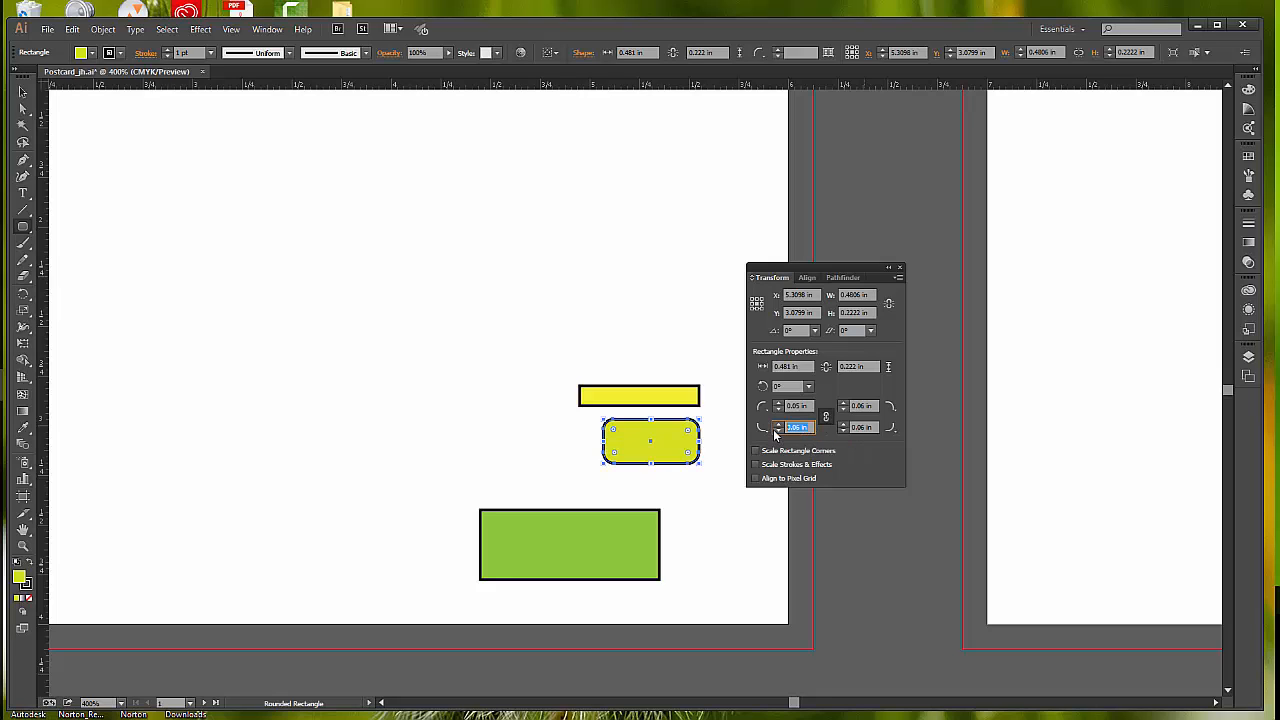
text(.05)
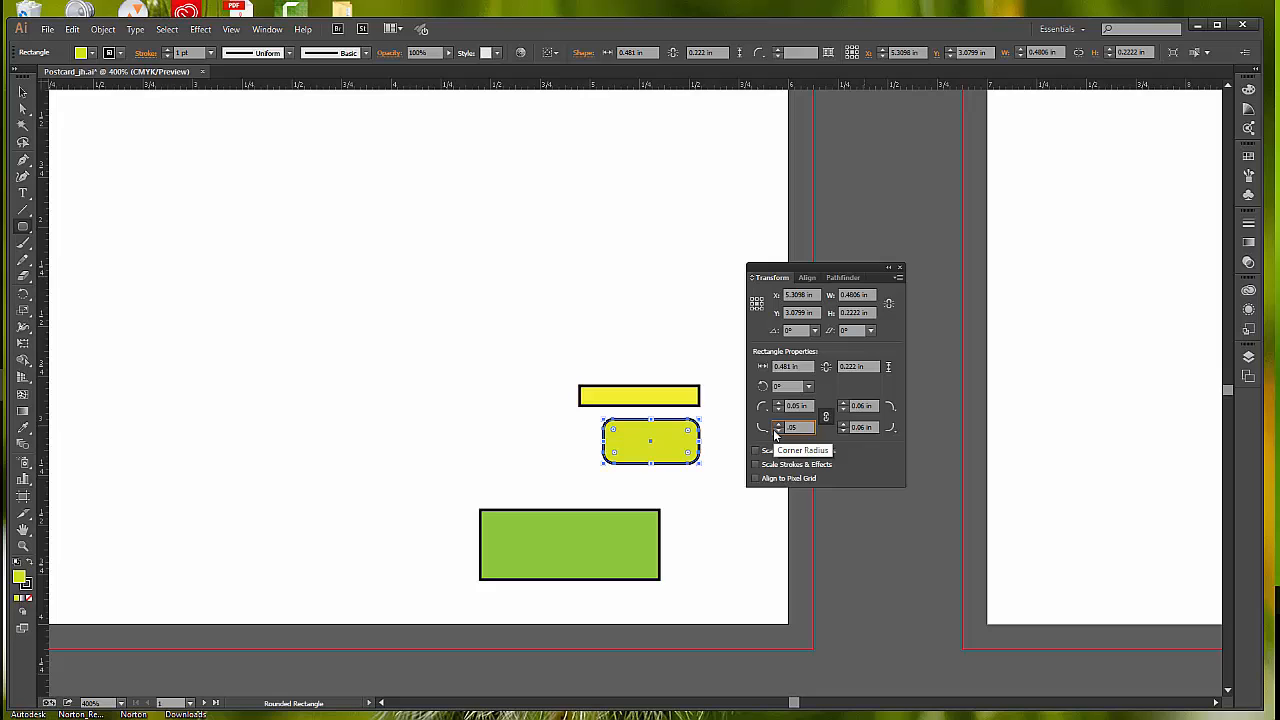
key(Tab)
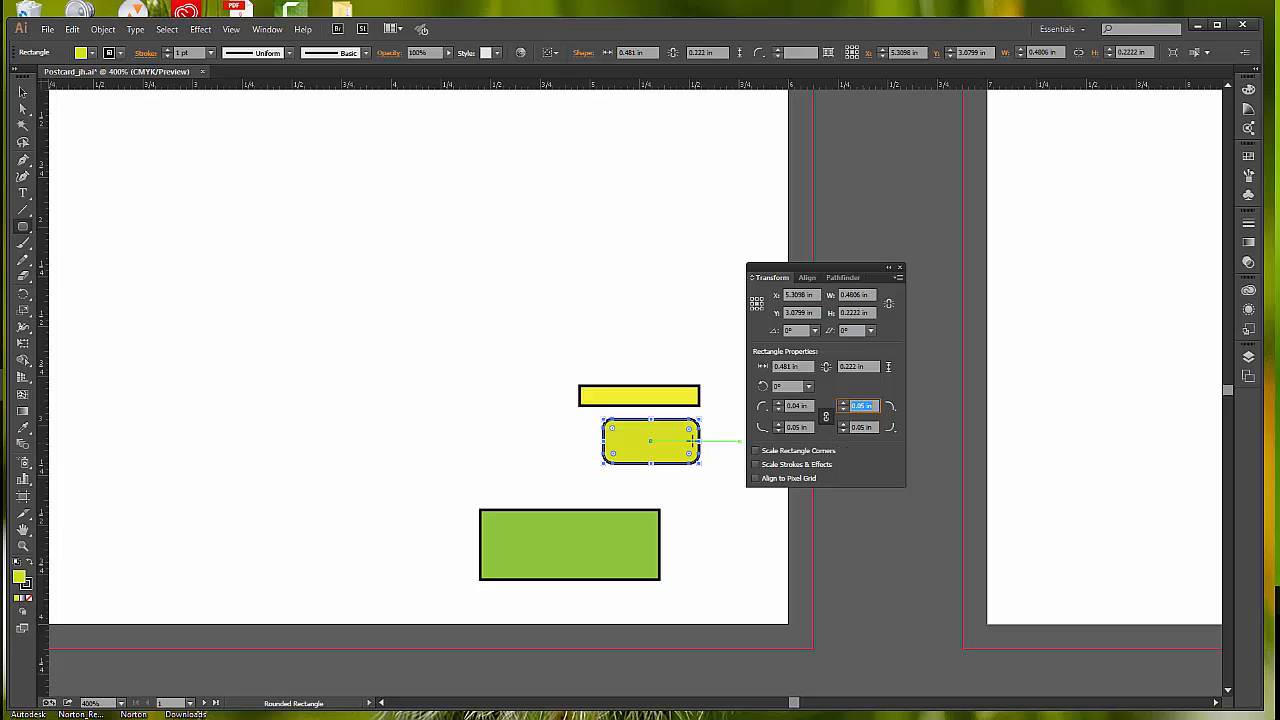
Move the rounded rectangle up so its top edge meets the yellow rectangle's bottom edge, with both shapes centred on each other.
key(ctrl+space)
click(678, 427)
click(620, 397)
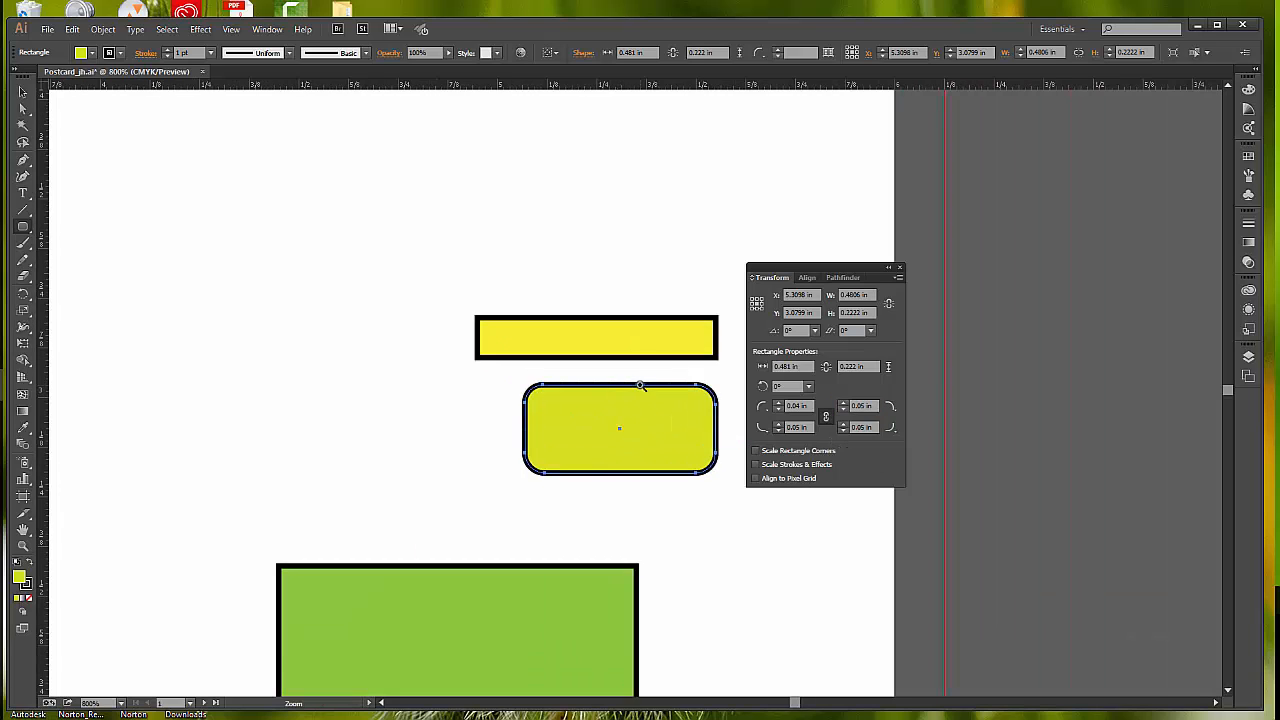
click(641, 388)
drag(854, 275, 966, 263)
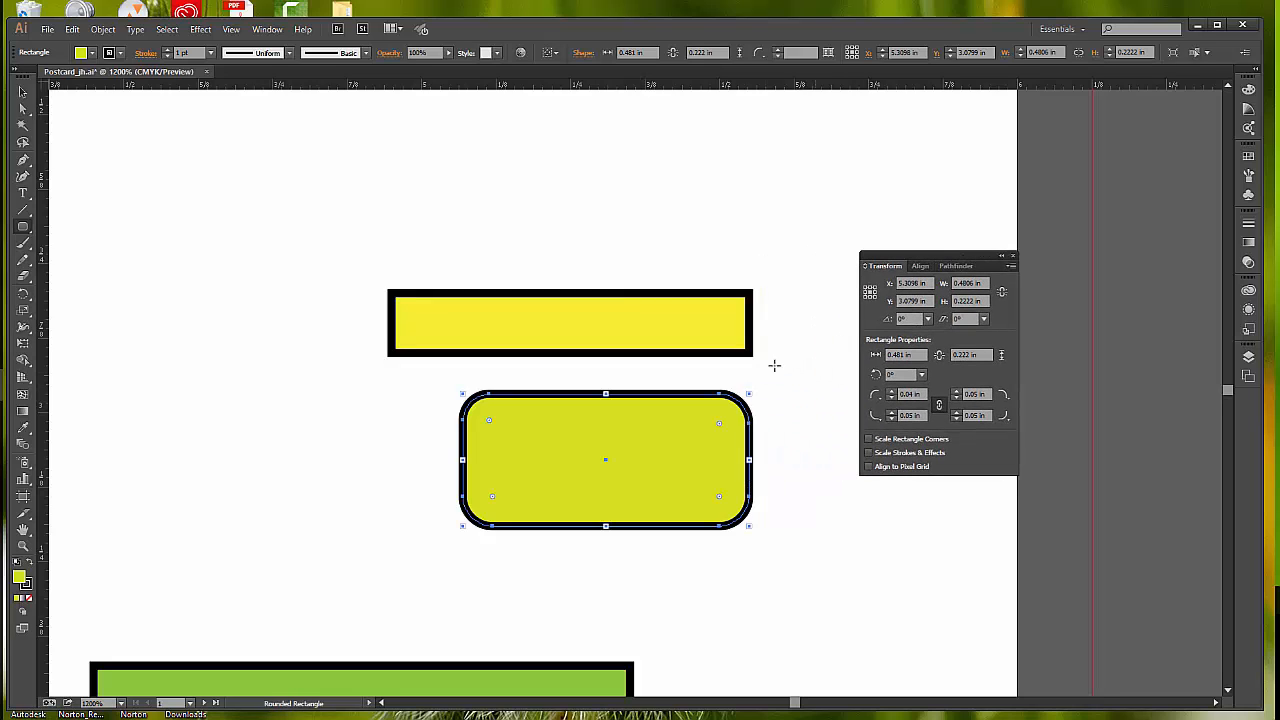
click(23, 108)
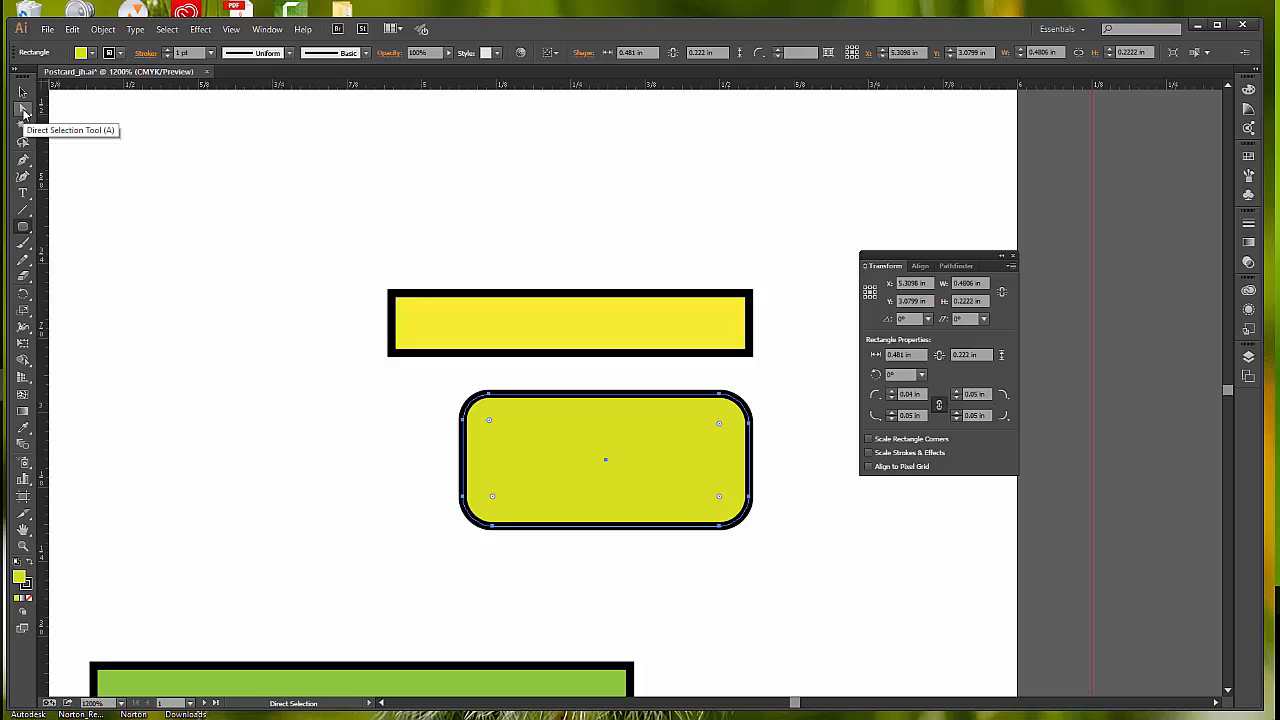
double_click(24, 93)
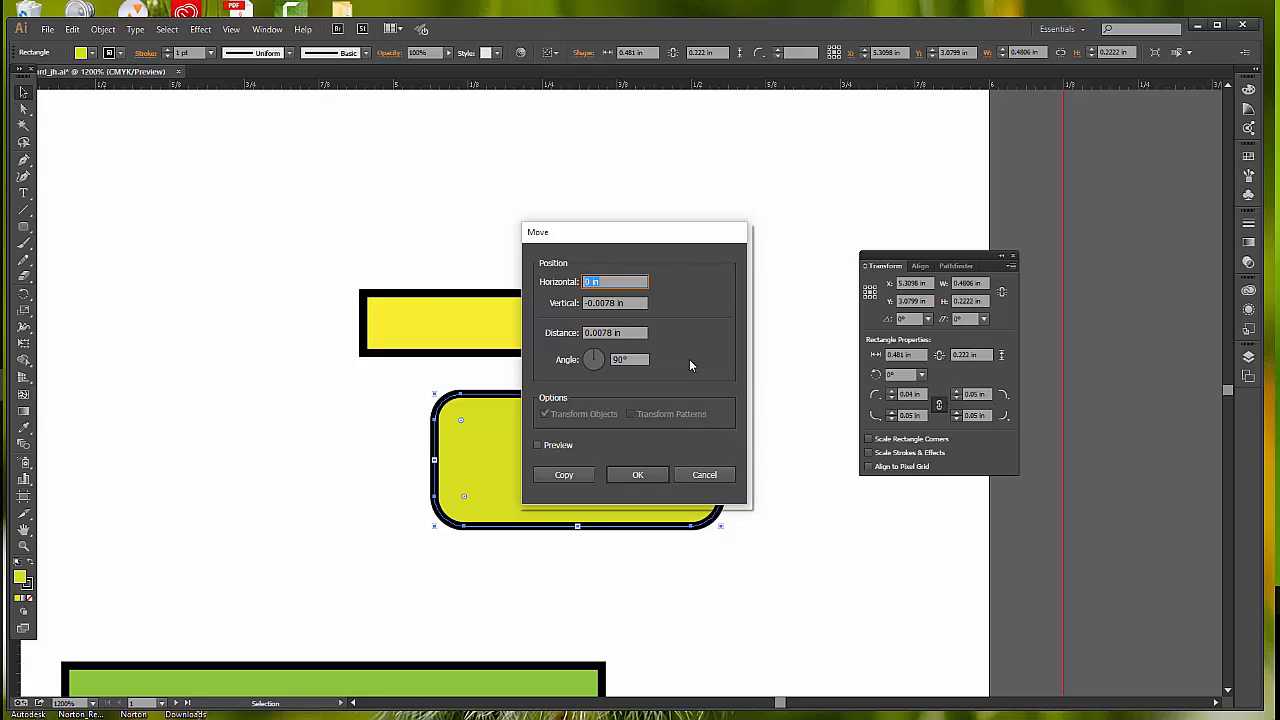
click(703, 475)
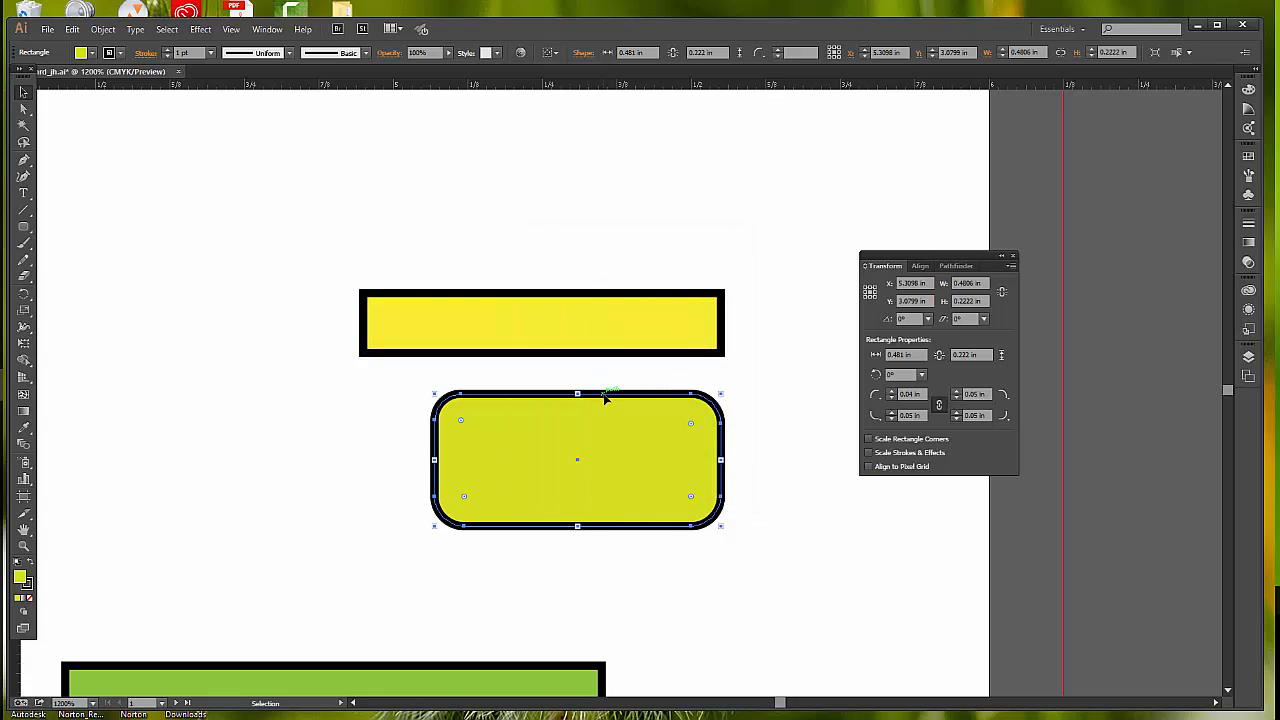
drag(607, 398, 570, 356)
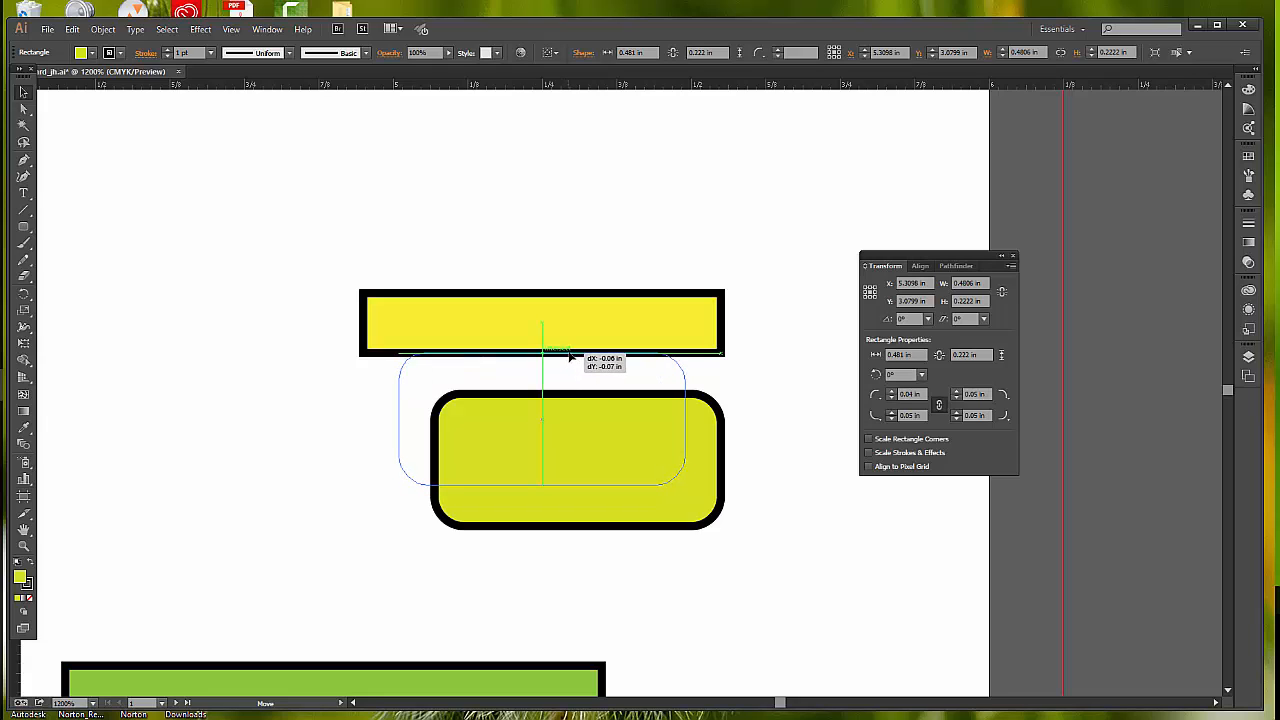
drag(570, 356, 570, 356)
drag(570, 356, 570, 356)
drag(570, 356, 570, 356)
drag(570, 356, 570, 356)
drag(570, 356, 570, 356)
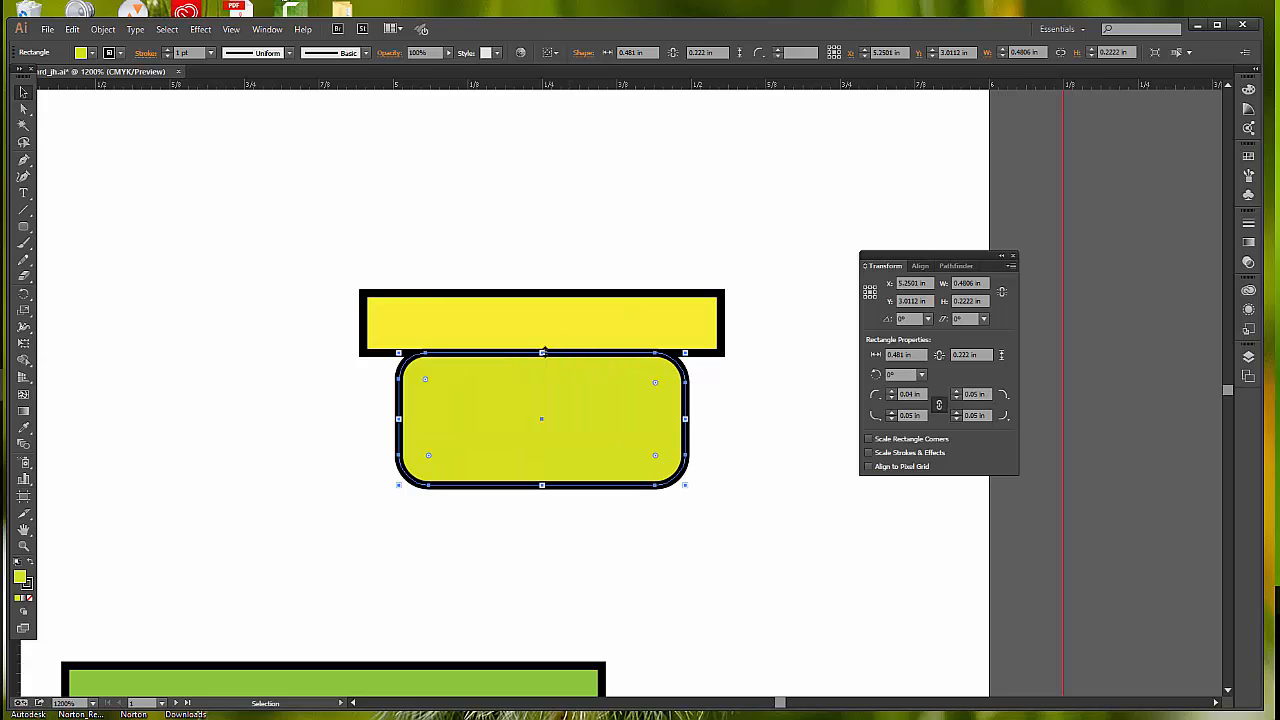
Examine the alignment of the two shapes in Outline view and return to Preview.
click(231, 29)
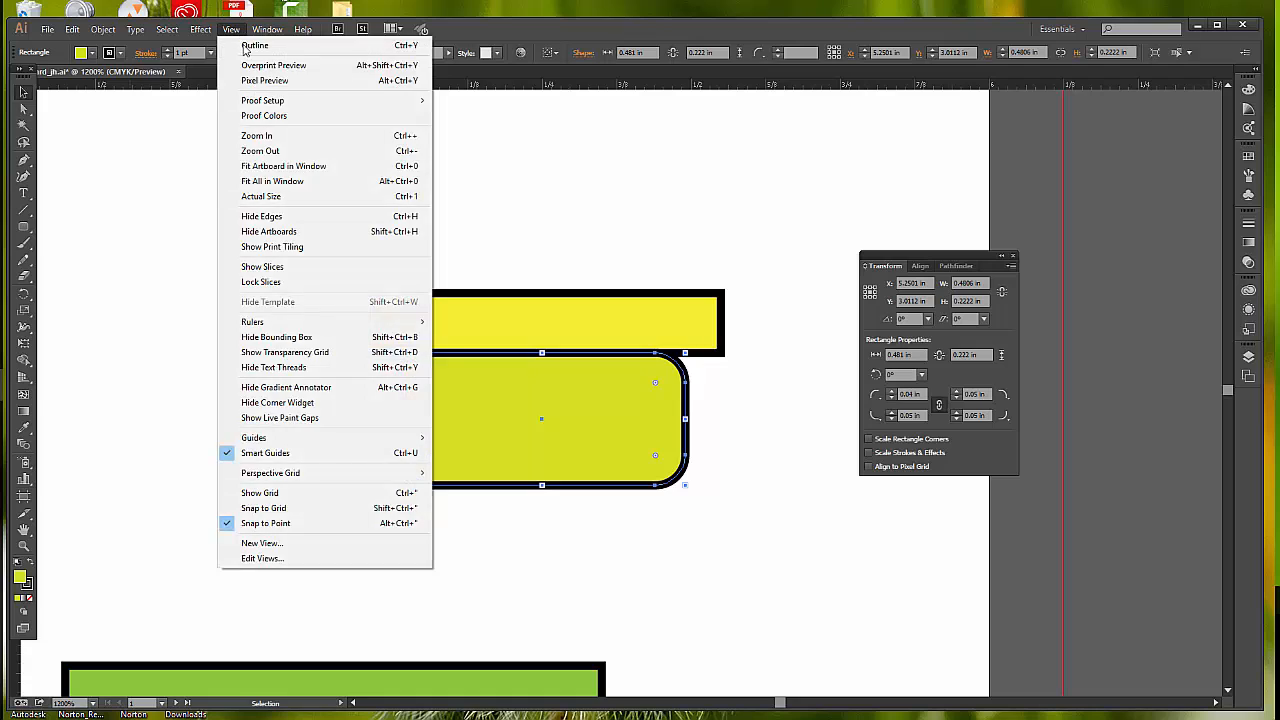
click(247, 46)
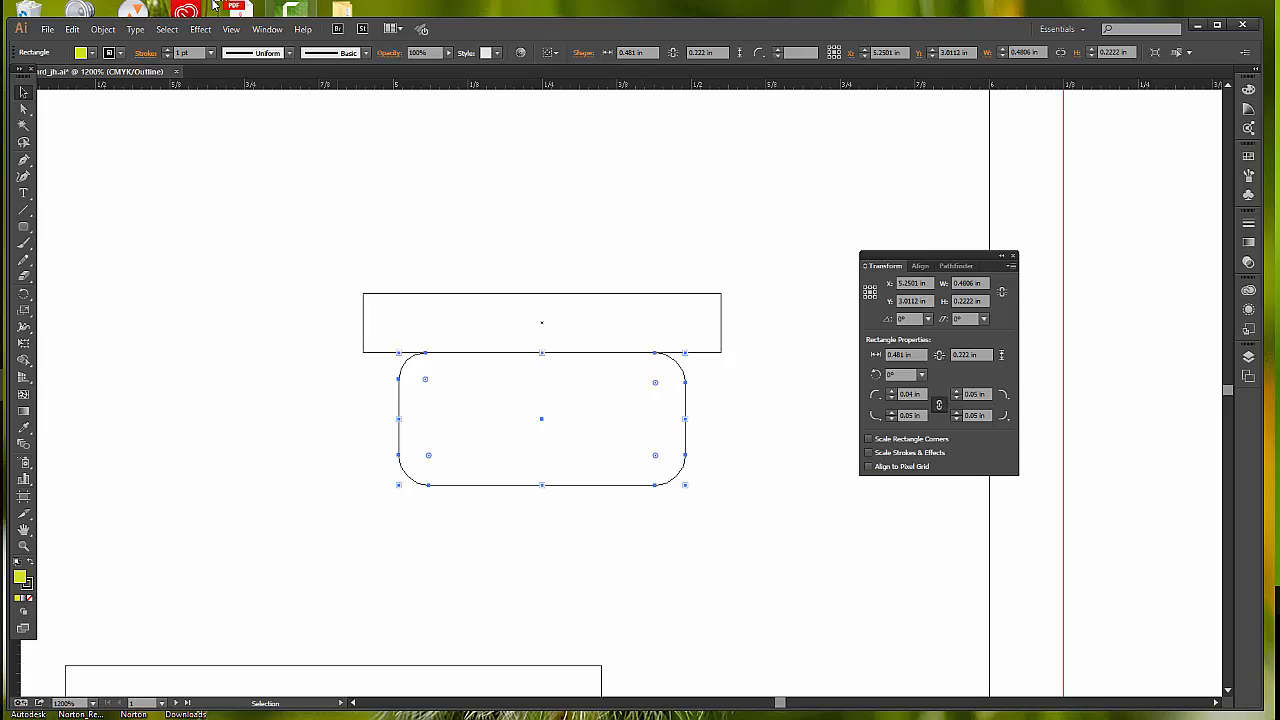
click(231, 29)
click(262, 45)
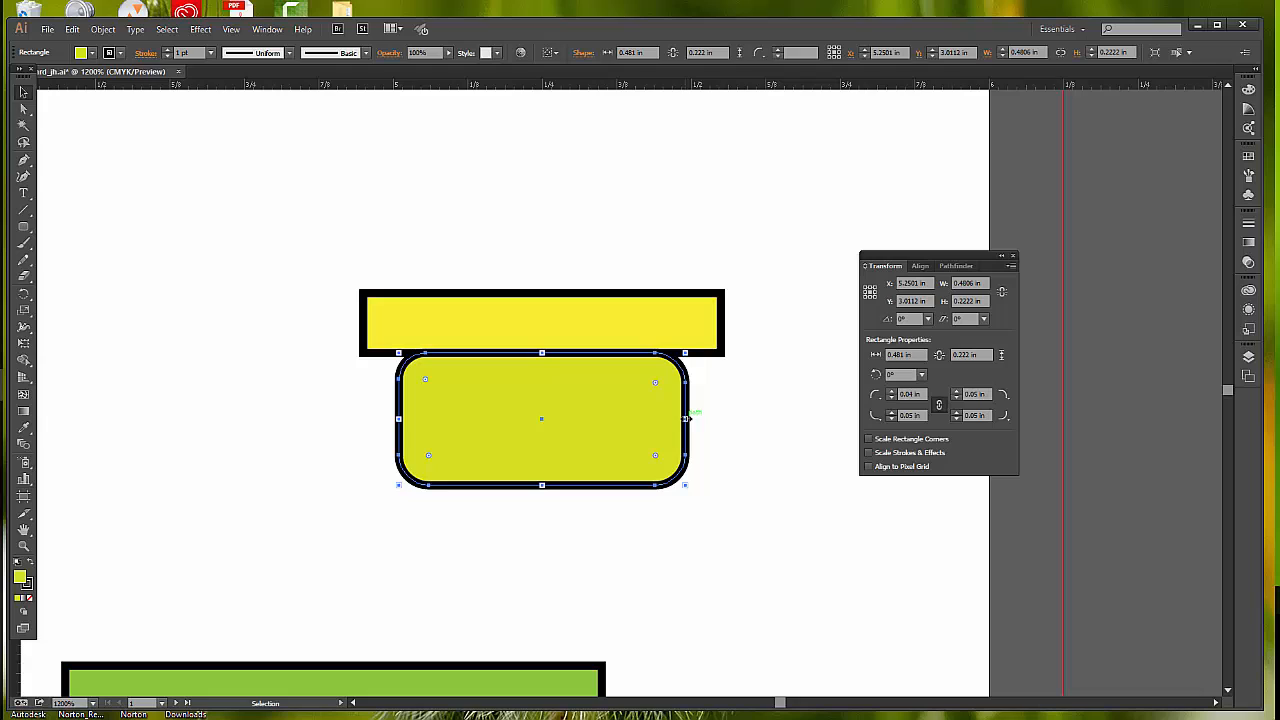
Widen the rounded rectangle symmetrically about its centre to about 0.5 in, keeping its height.
drag(687, 418, 693, 418)
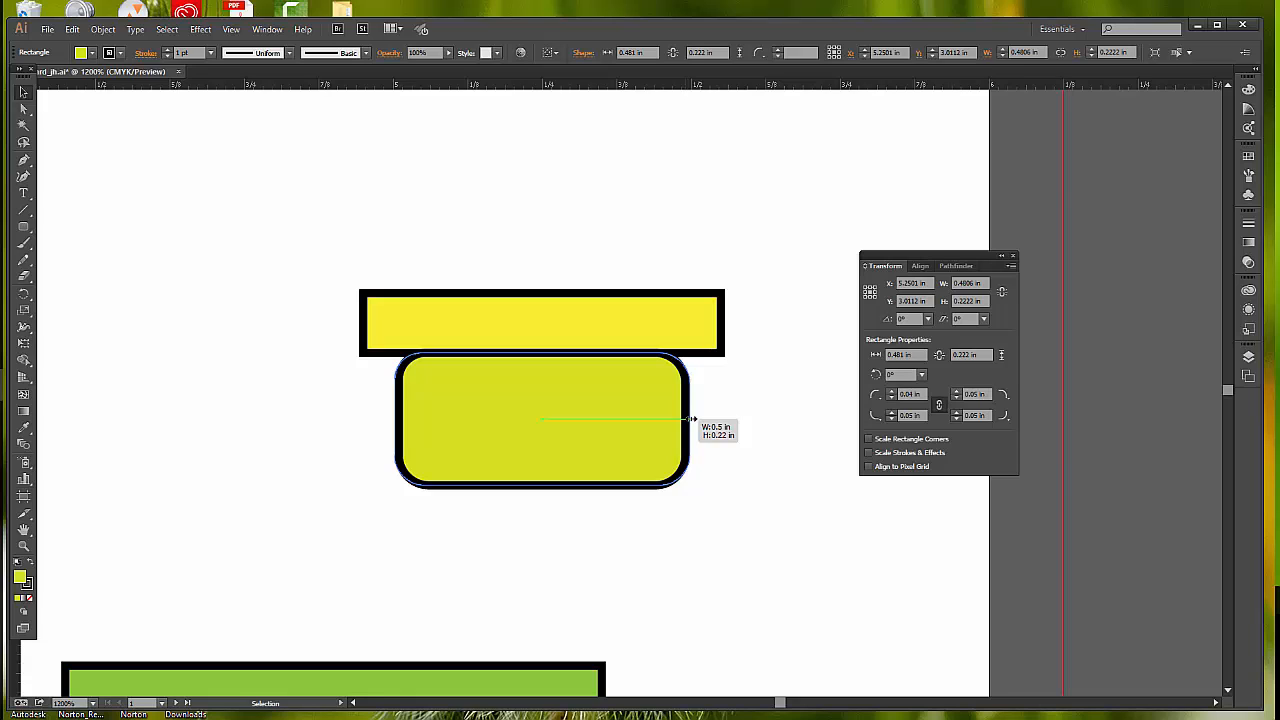
mouse_move(693, 418)
mouse_down()
mouse_move(712, 418)
mouse_move(696, 420)
mouse_up()
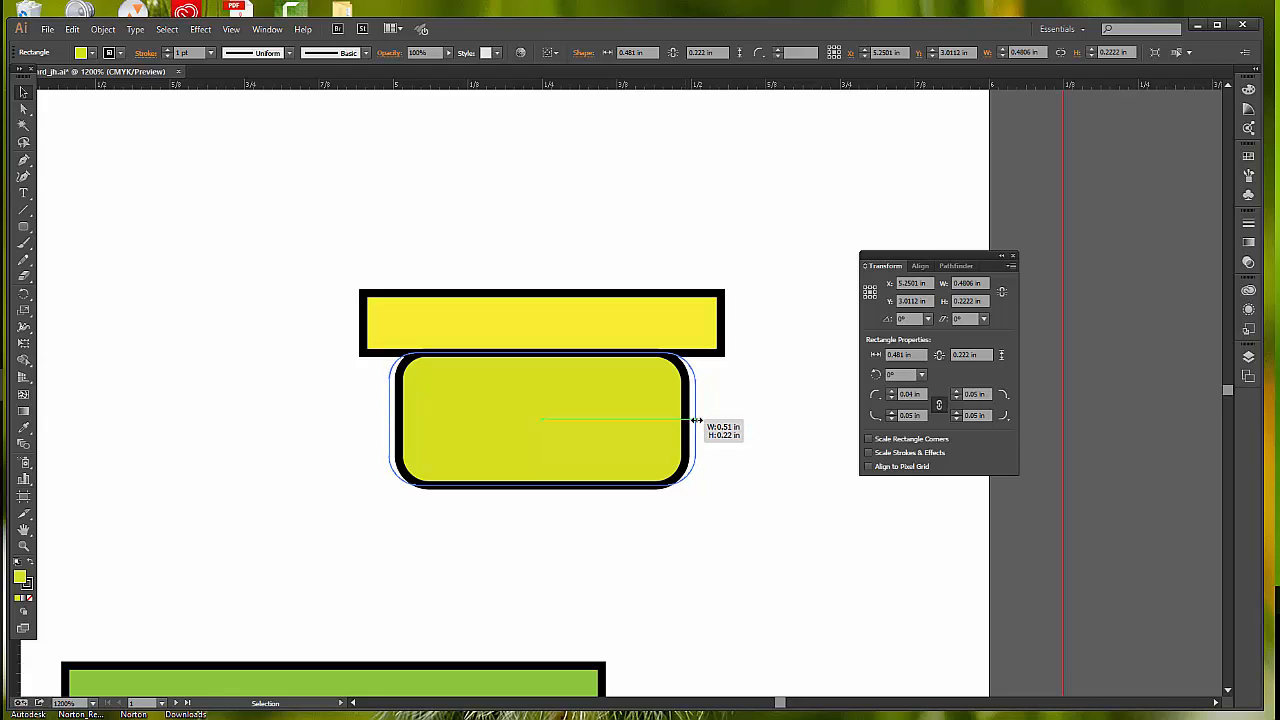
drag(696, 420, 704, 421)
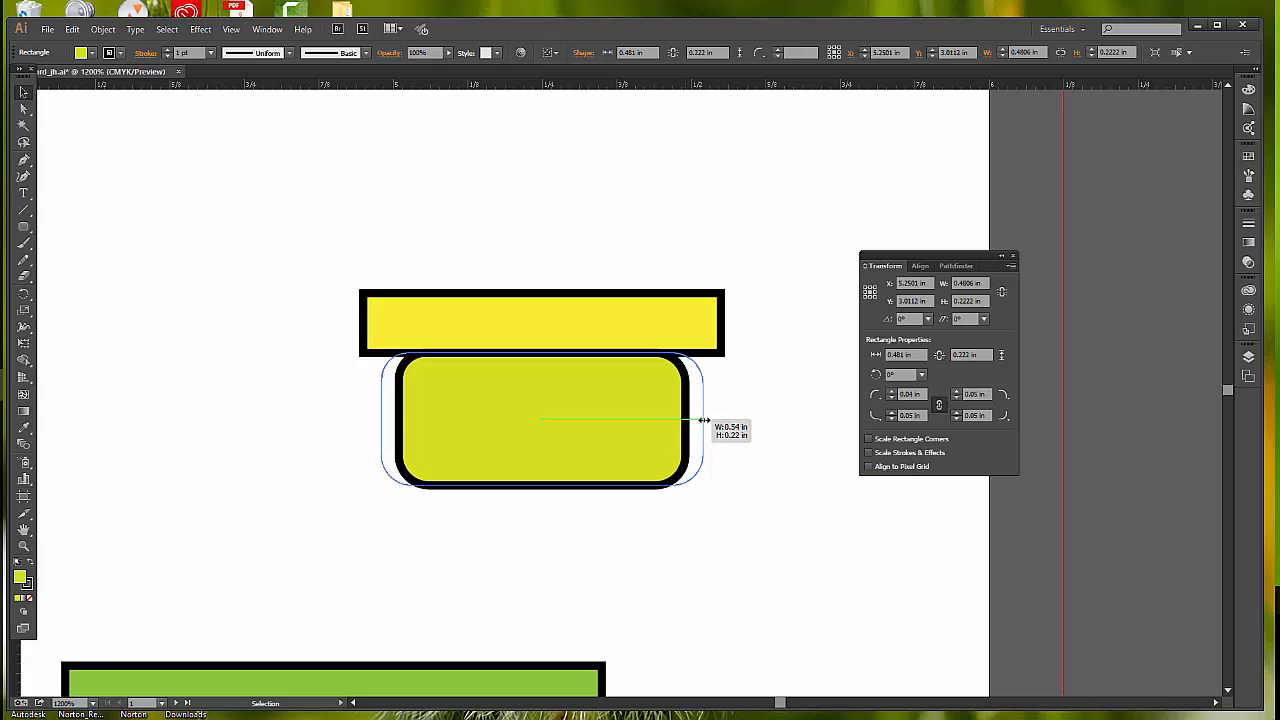
drag(704, 421, 702, 421)
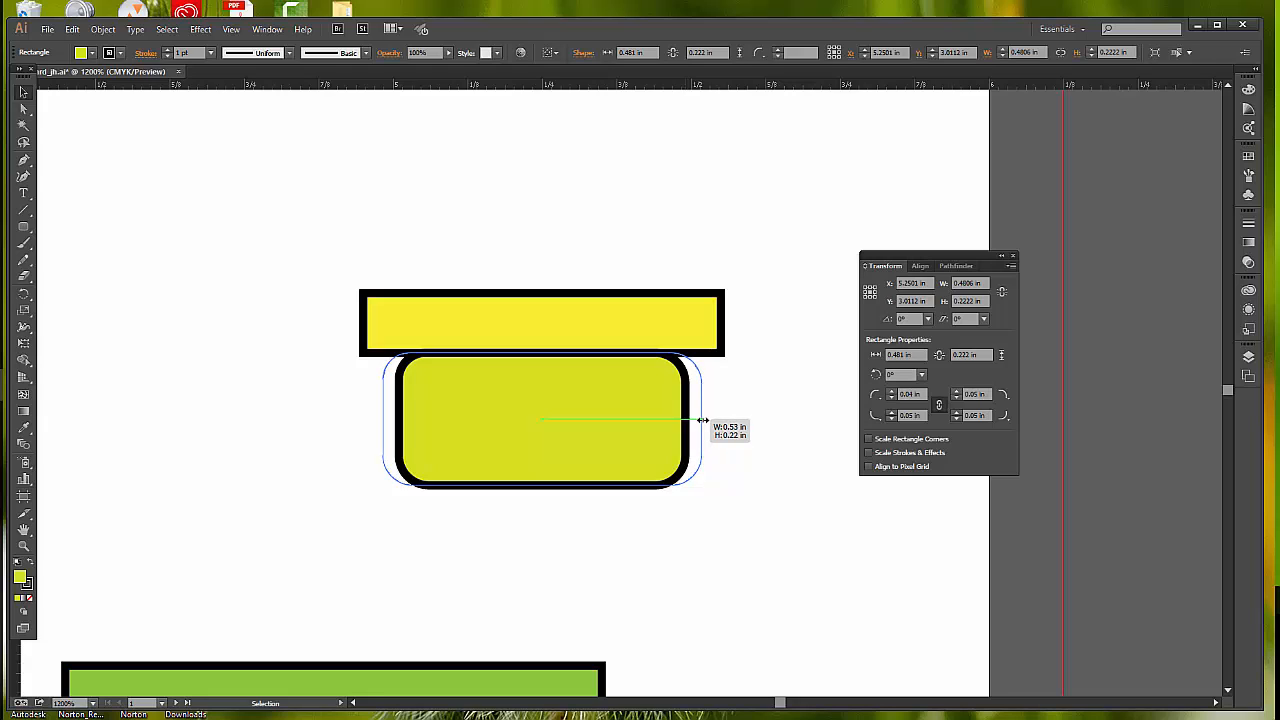
drag(703, 421, 696, 419)
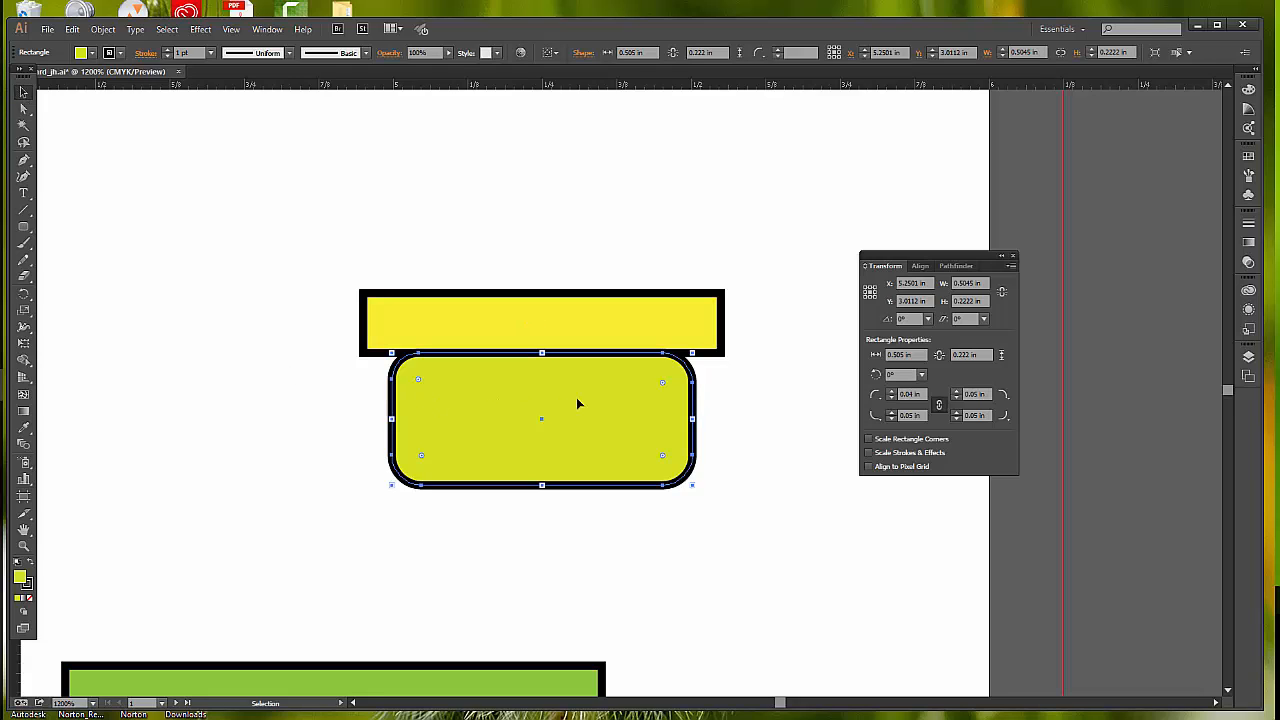
Select the green rectangle below the yellow shapes and magnify it to 1600%.
scroll(610, 516, down, 2)
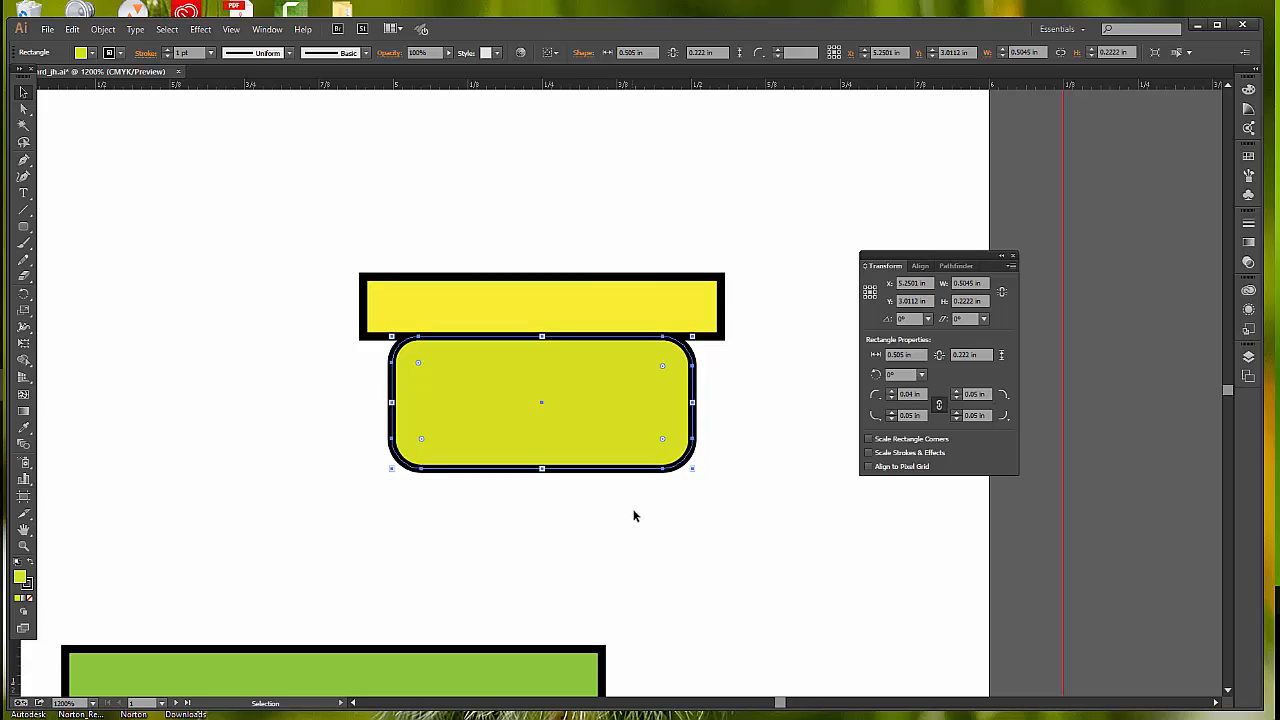
scroll(485, 529, down, 5)
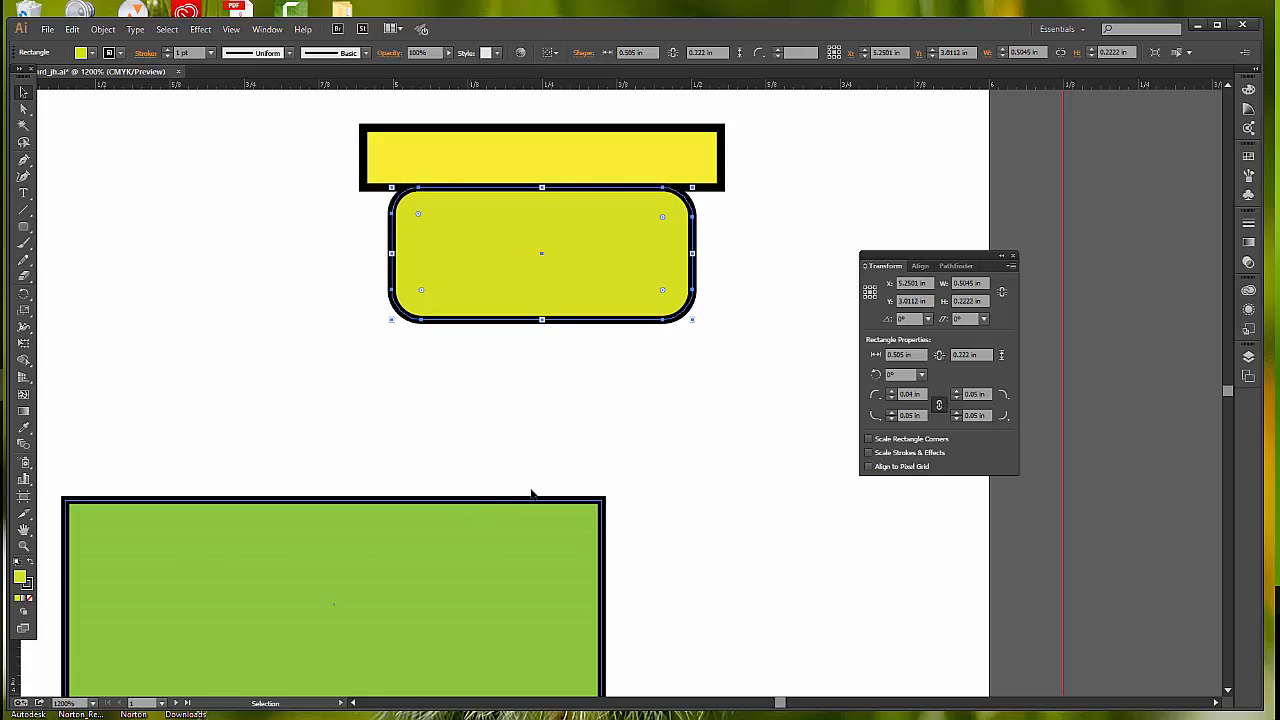
scroll(543, 492, down, 1)
click(409, 514)
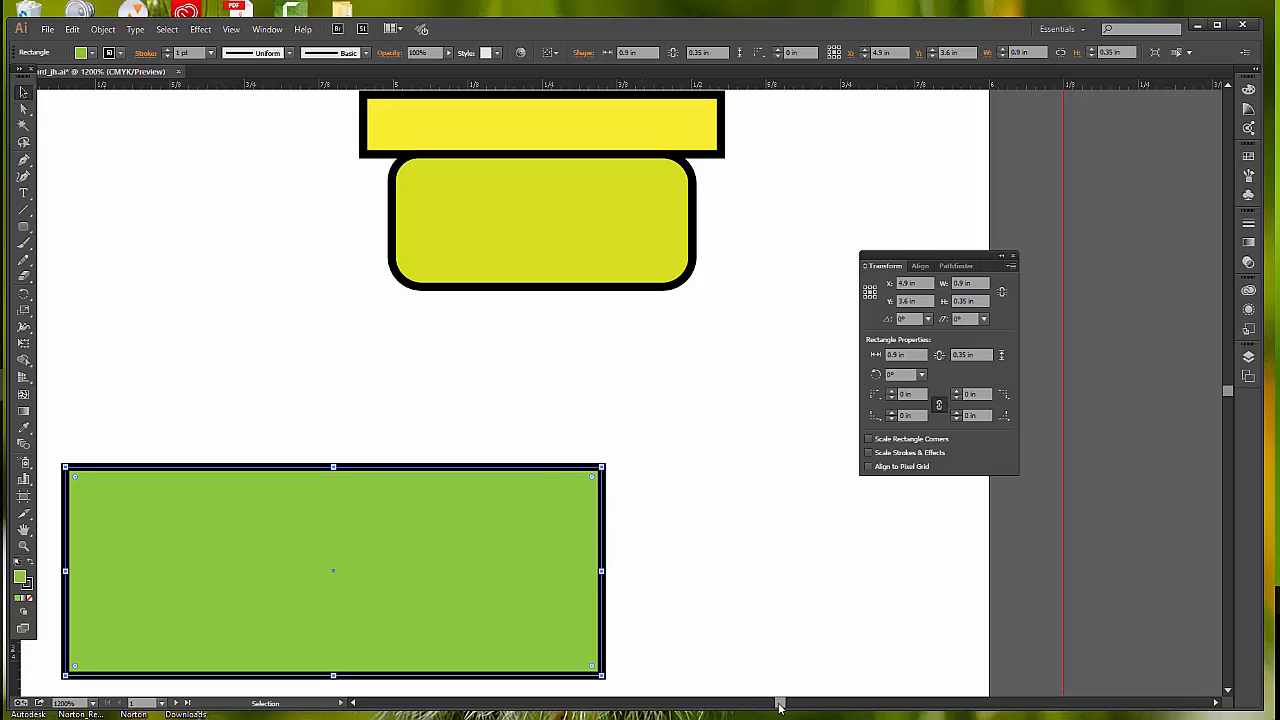
mouse_move(781, 703)
mouse_down()
mouse_move(728, 703)
mouse_move(762, 706)
mouse_up()
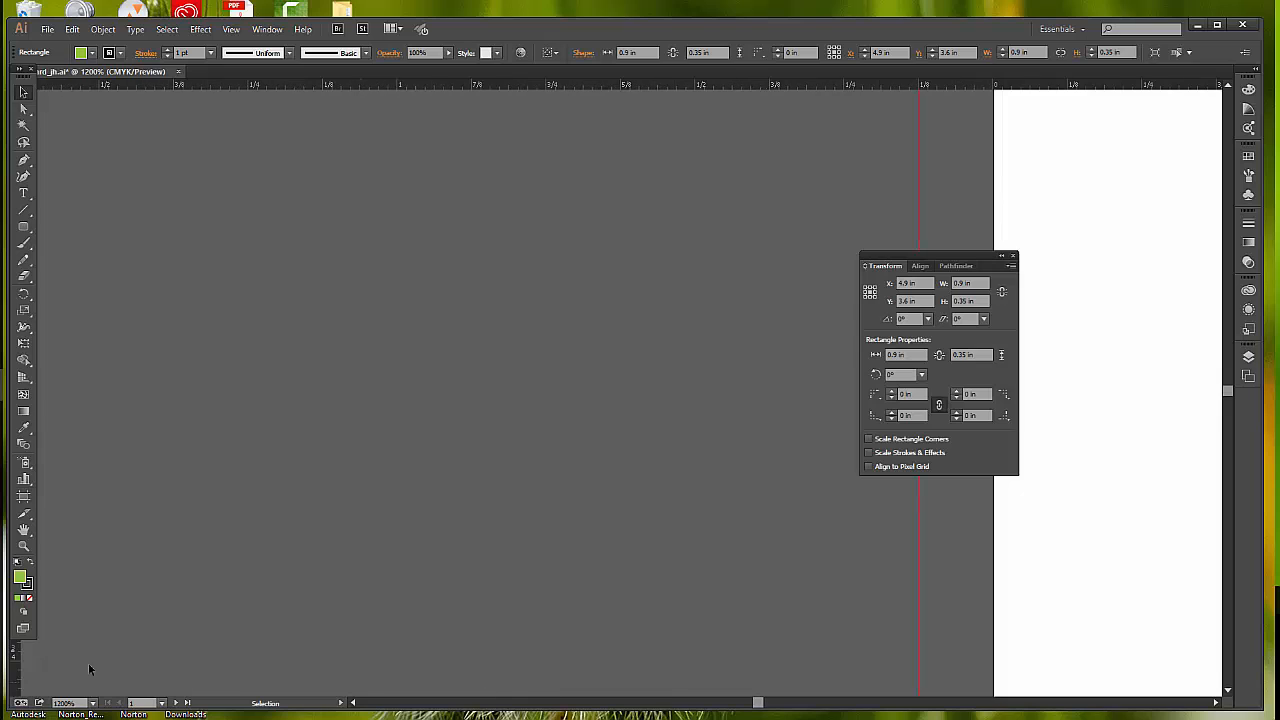
double_click(24, 528)
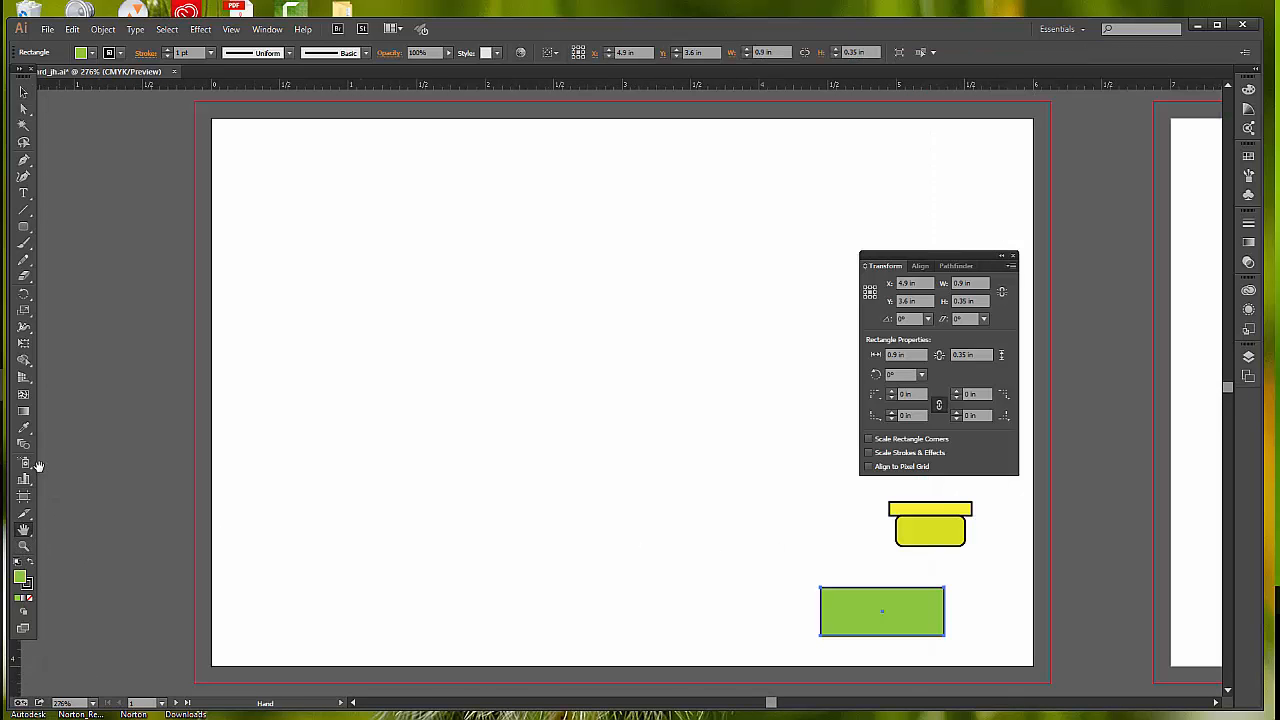
double_click(24, 545)
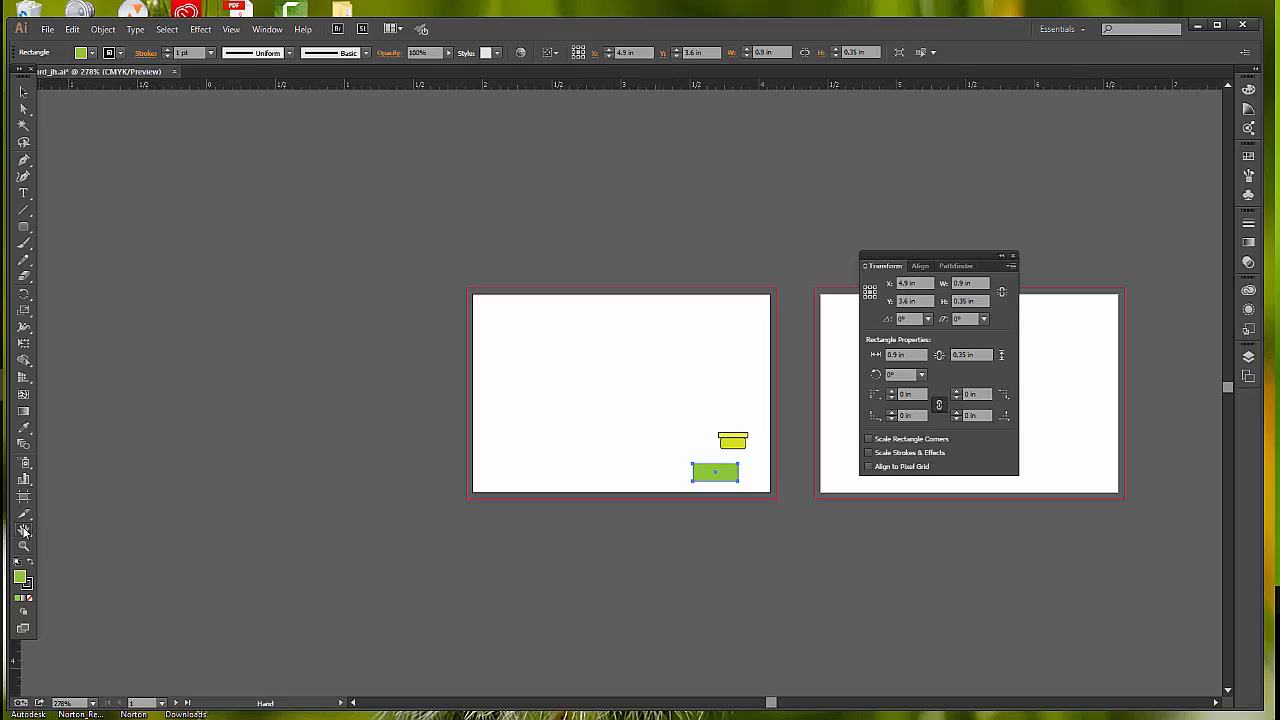
key(ctrl+0)
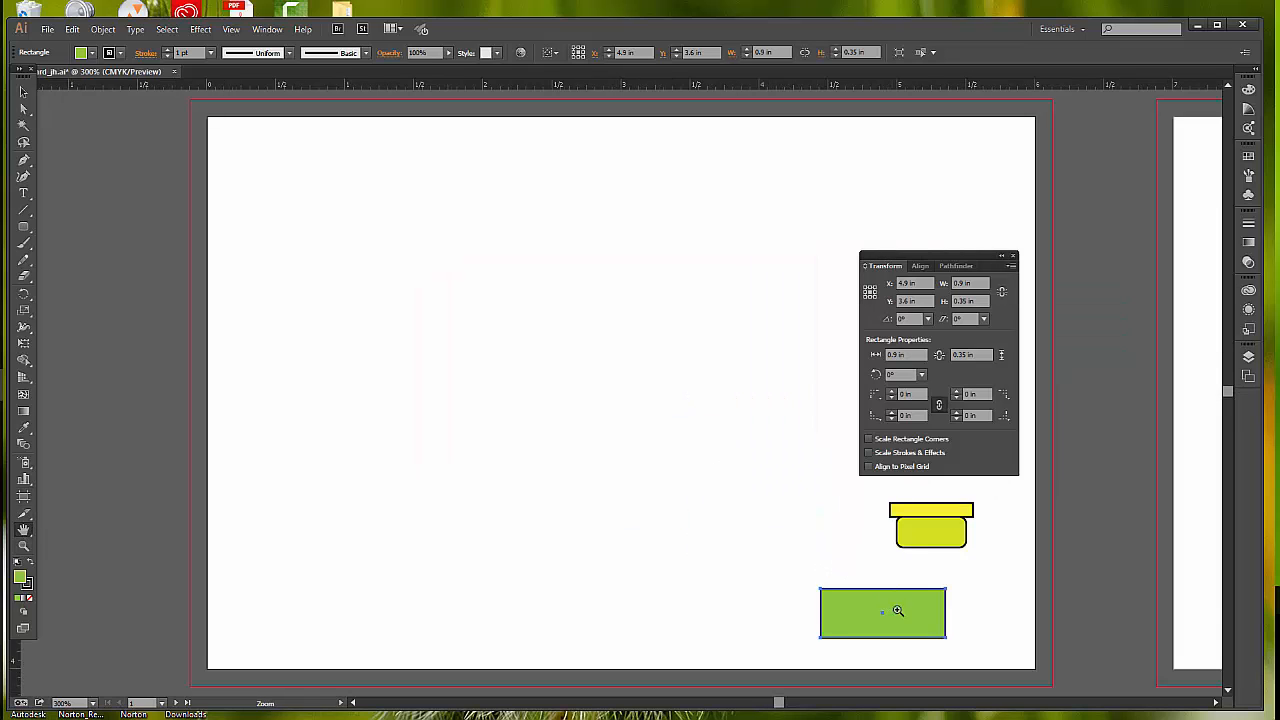
click(896, 608)
click(619, 405)
click(634, 390)
click(626, 380)
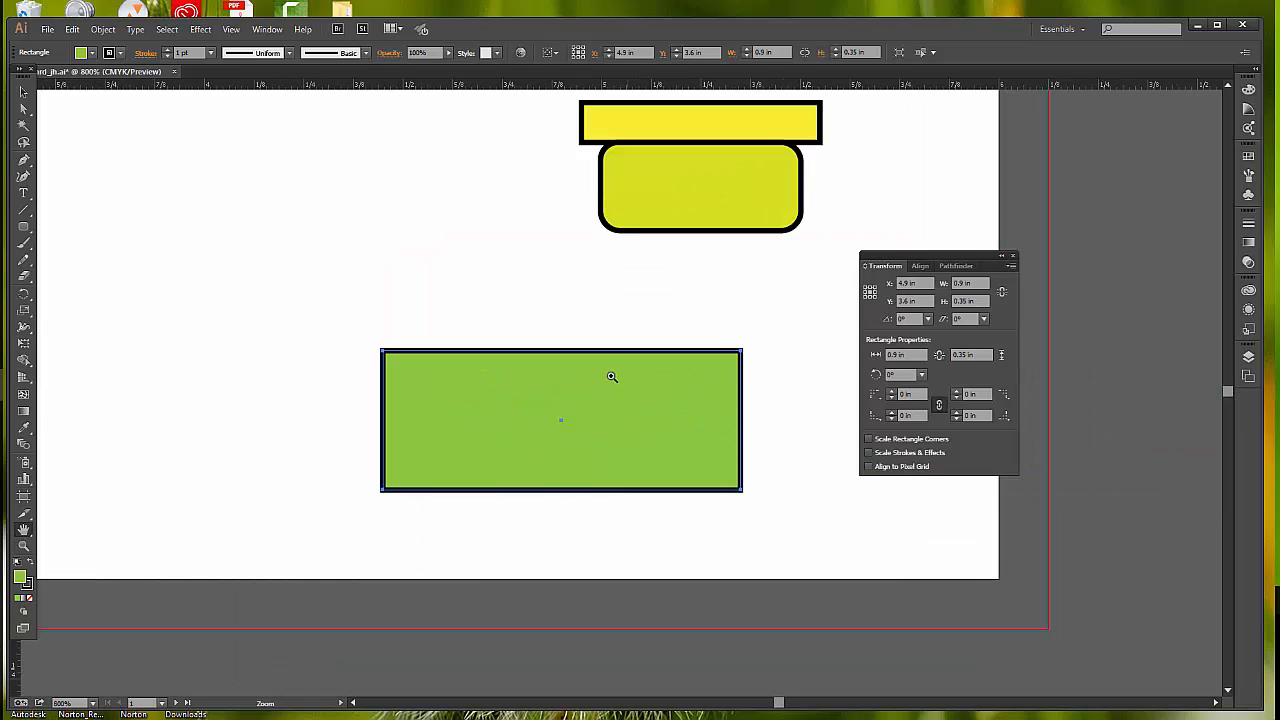
click(608, 374)
click(617, 386)
key(space)
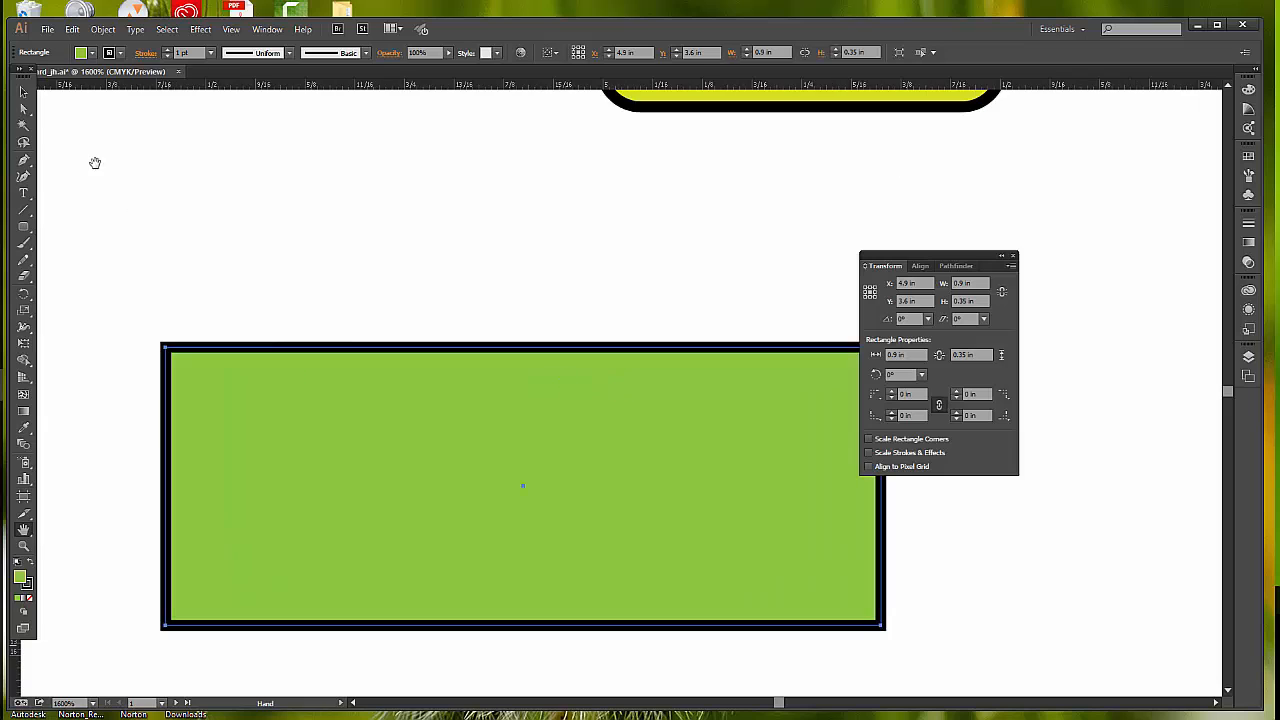
click(24, 91)
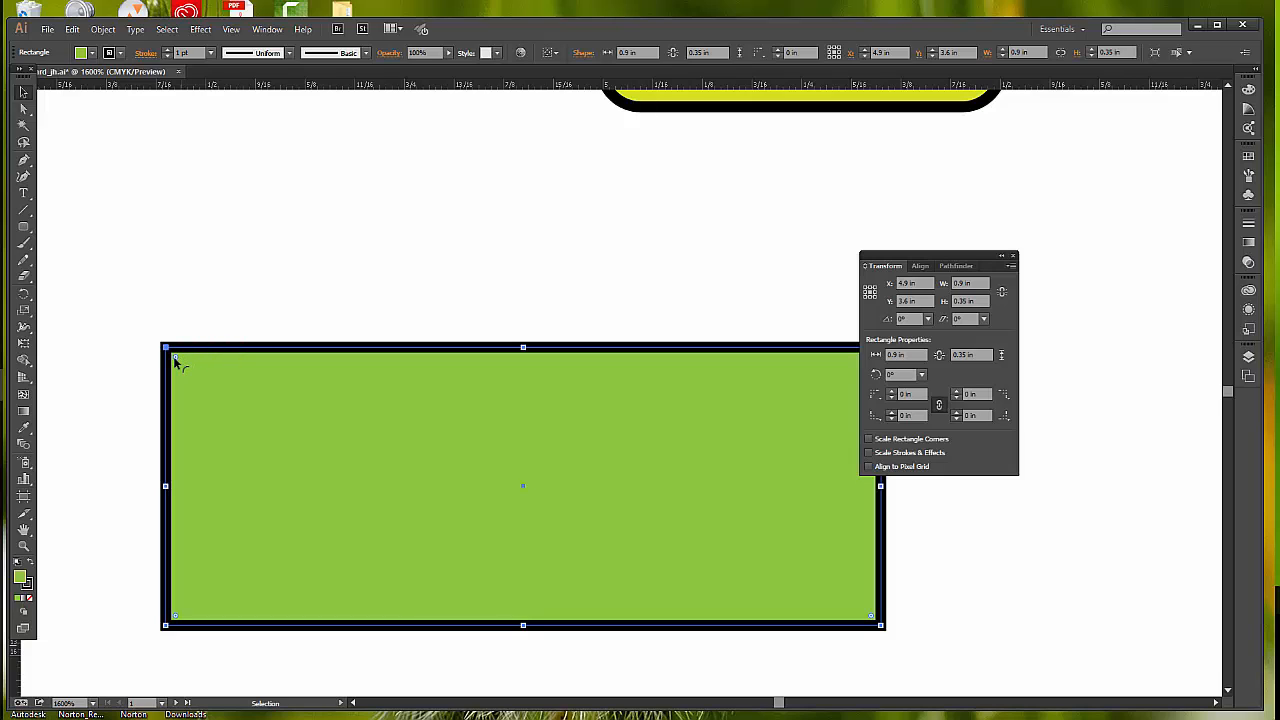
Select the green rectangle's two upper corner points and round them together to a radius of about 0.17 in.
click(24, 108)
drag(950, 257, 1068, 180)
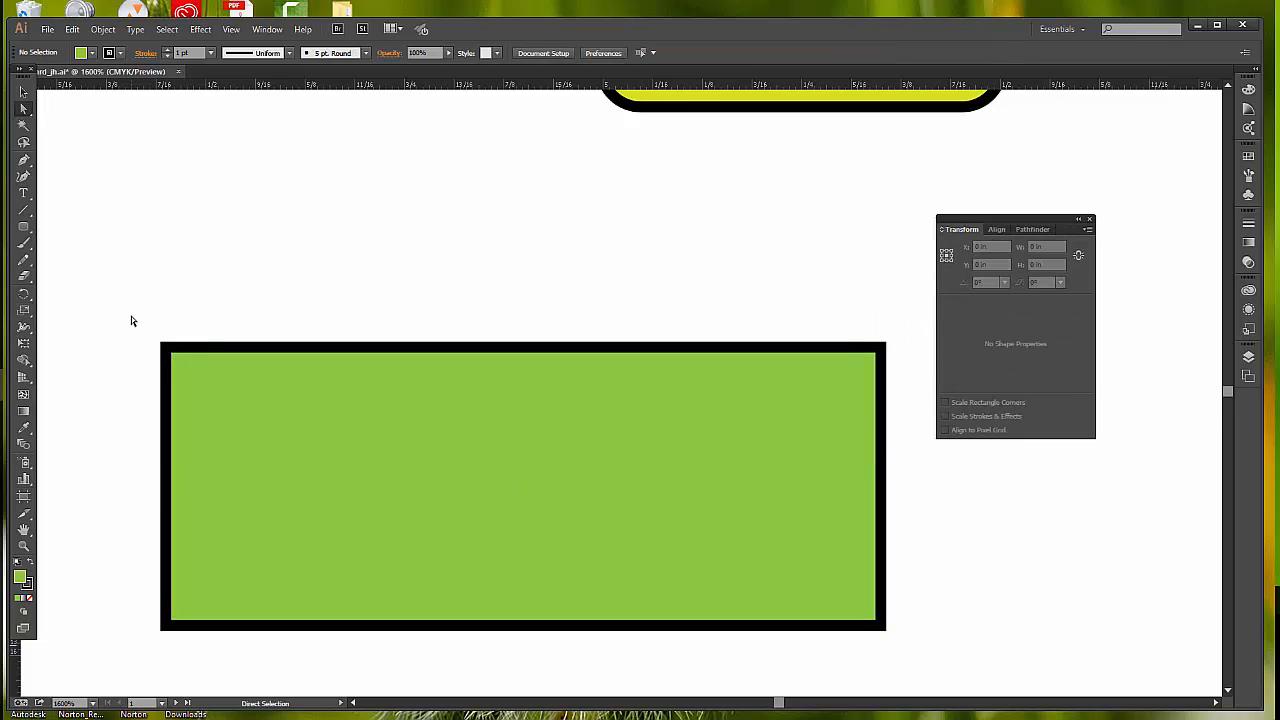
drag(131, 321, 905, 402)
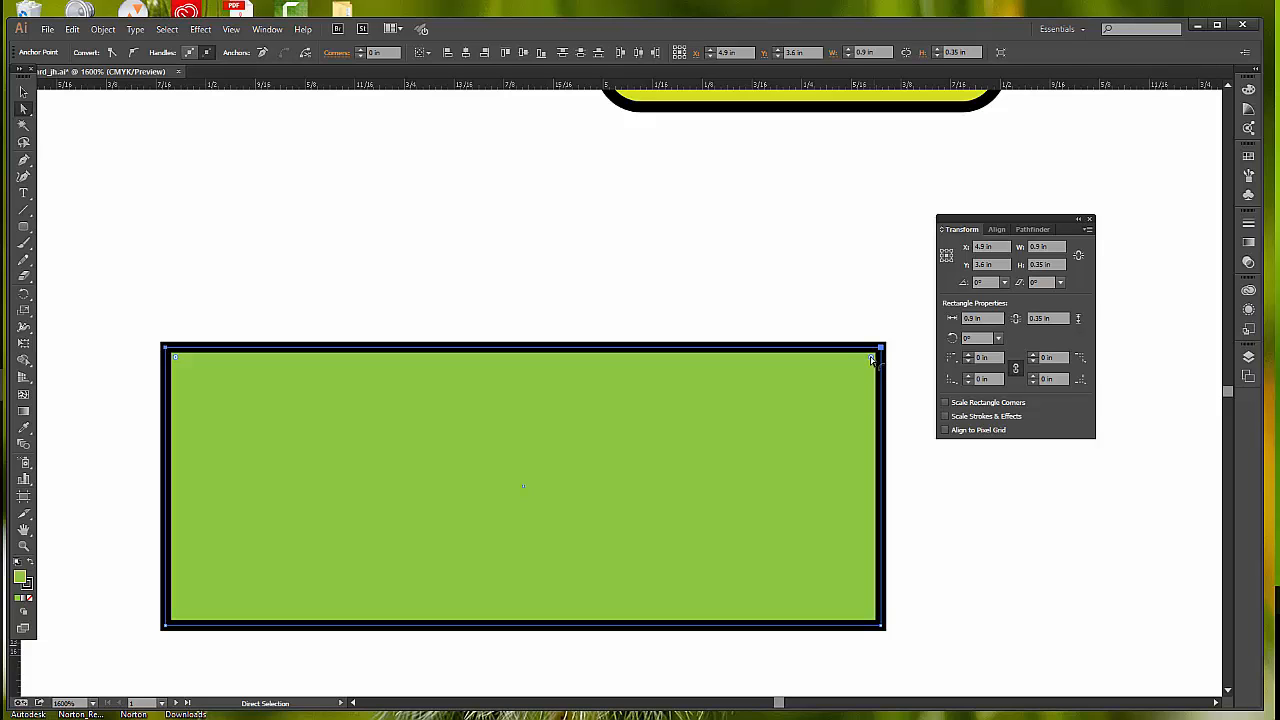
drag(872, 360, 565, 606)
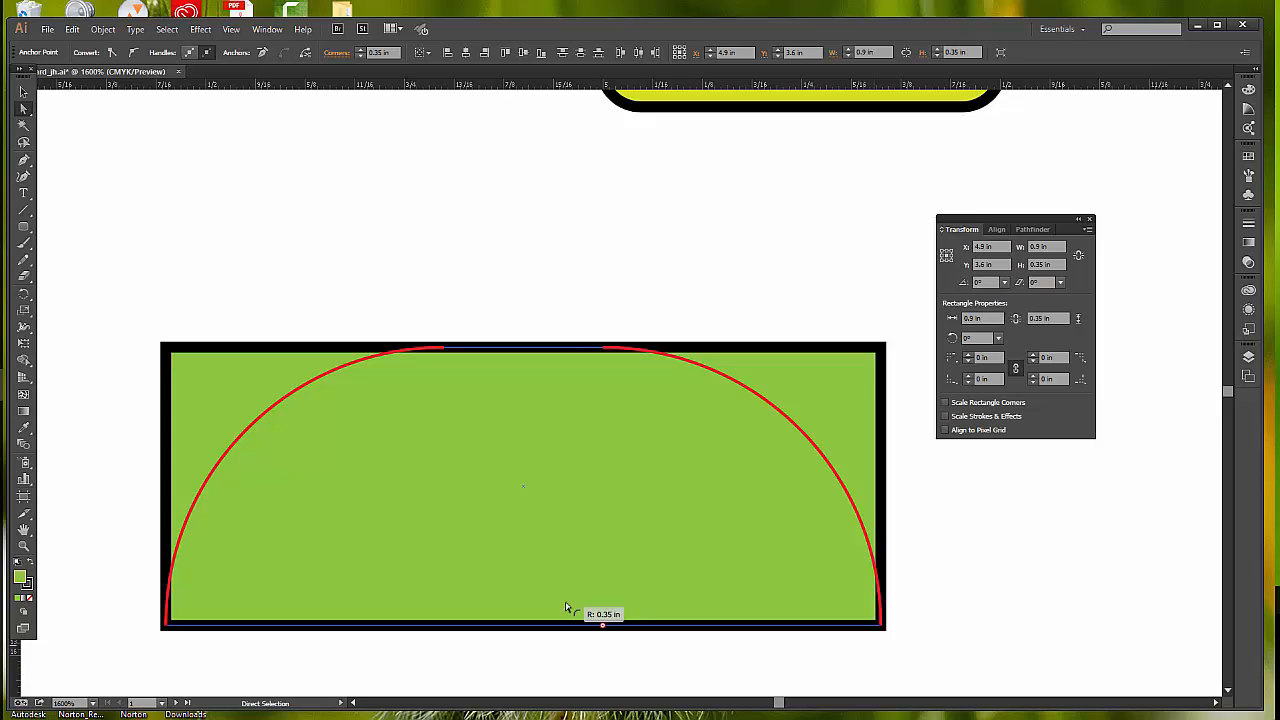
drag(565, 603, 743, 477)
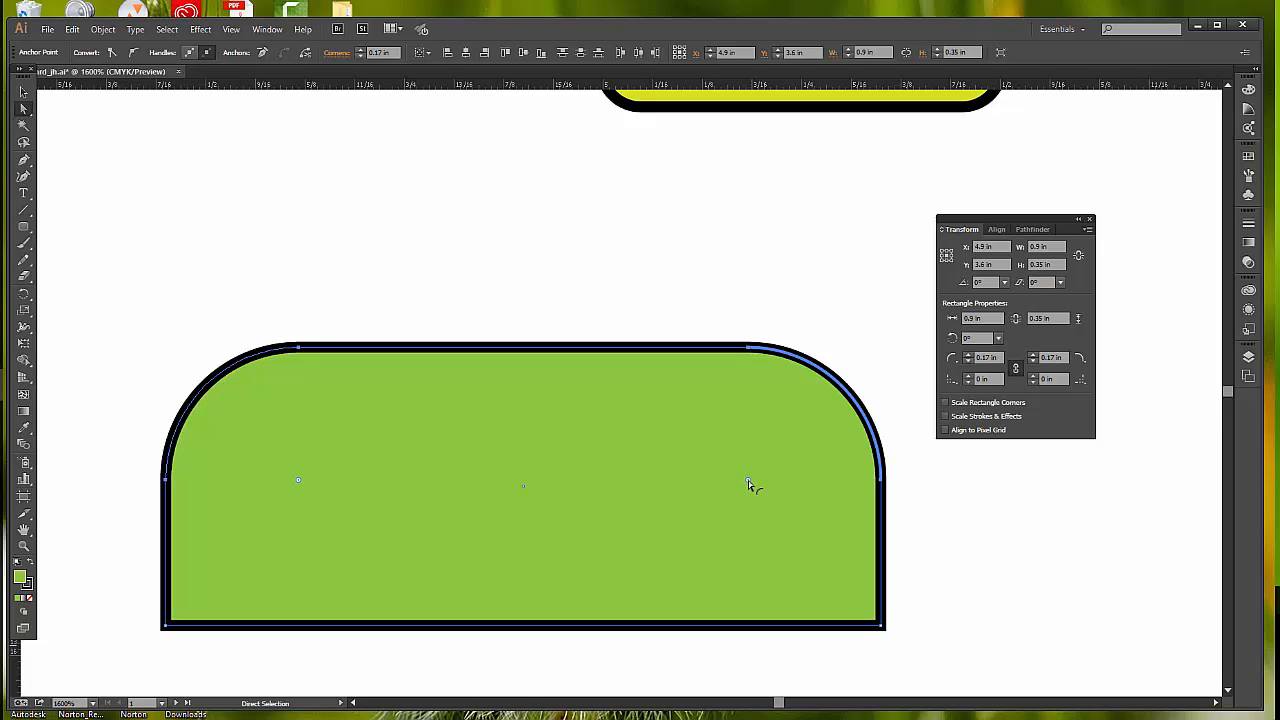
Set the radius of the green rectangle's two upper corners to exactly 0.15 in.
double_click(748, 481)
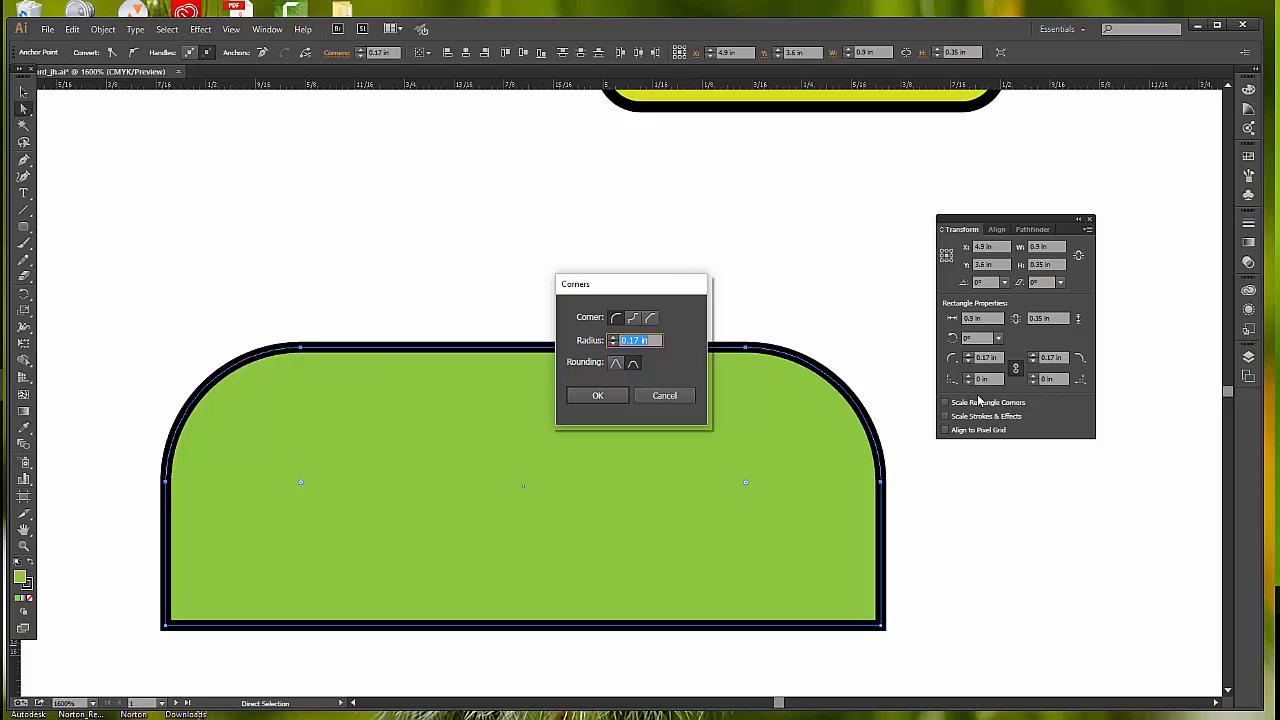
click(641, 340)
drag(642, 340, 633, 340)
text(5)
click(599, 395)
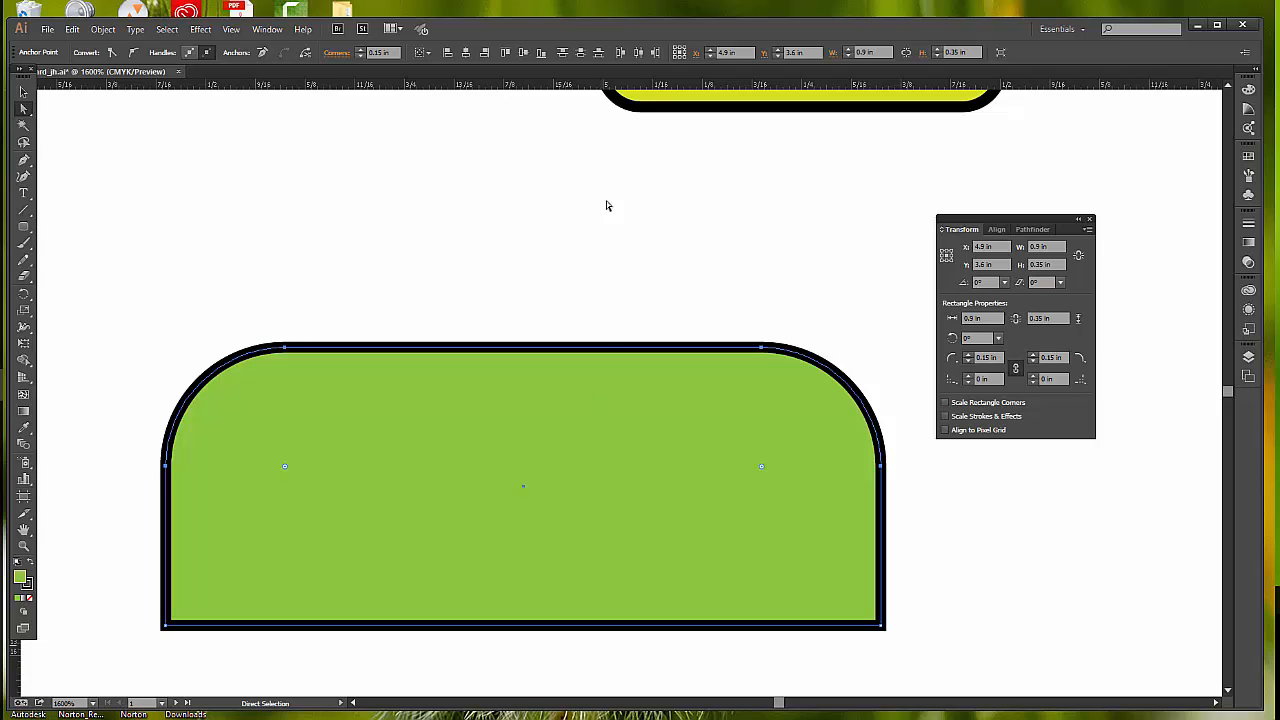
Reduce the radius of the green rectangle's two upper corners to 0 in.
click(337, 55)
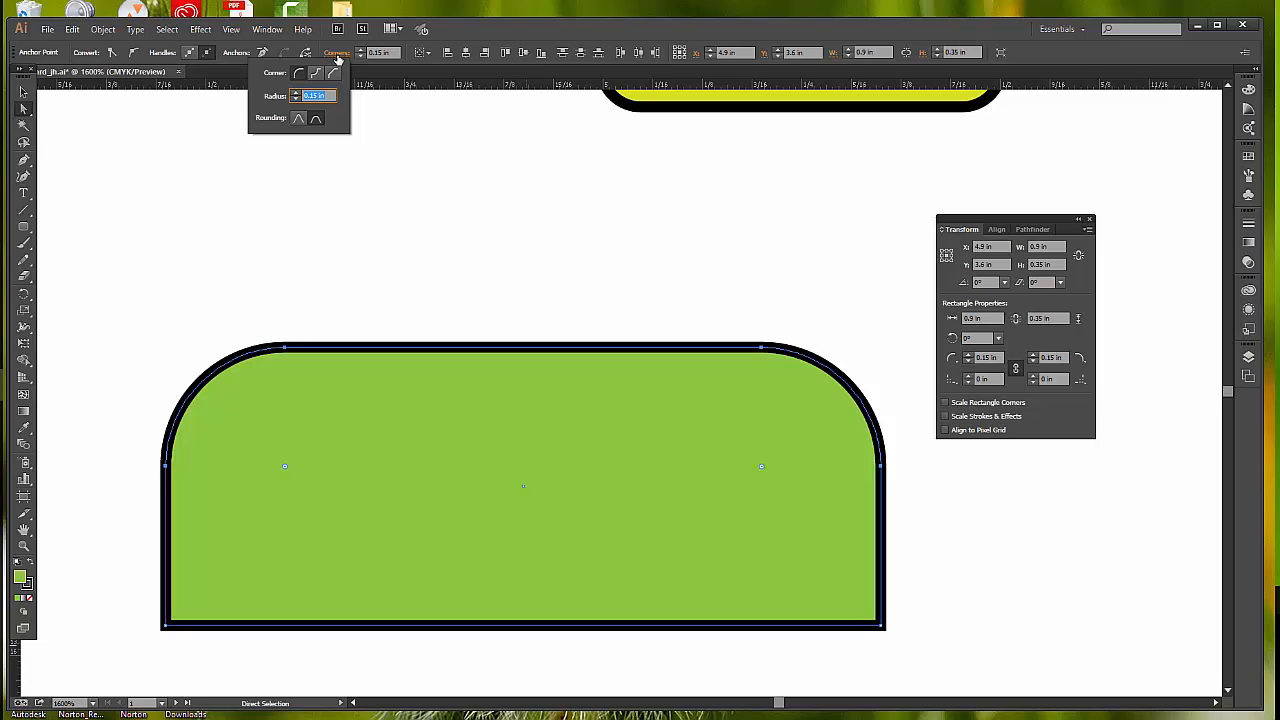
click(295, 99)
click(295, 99)
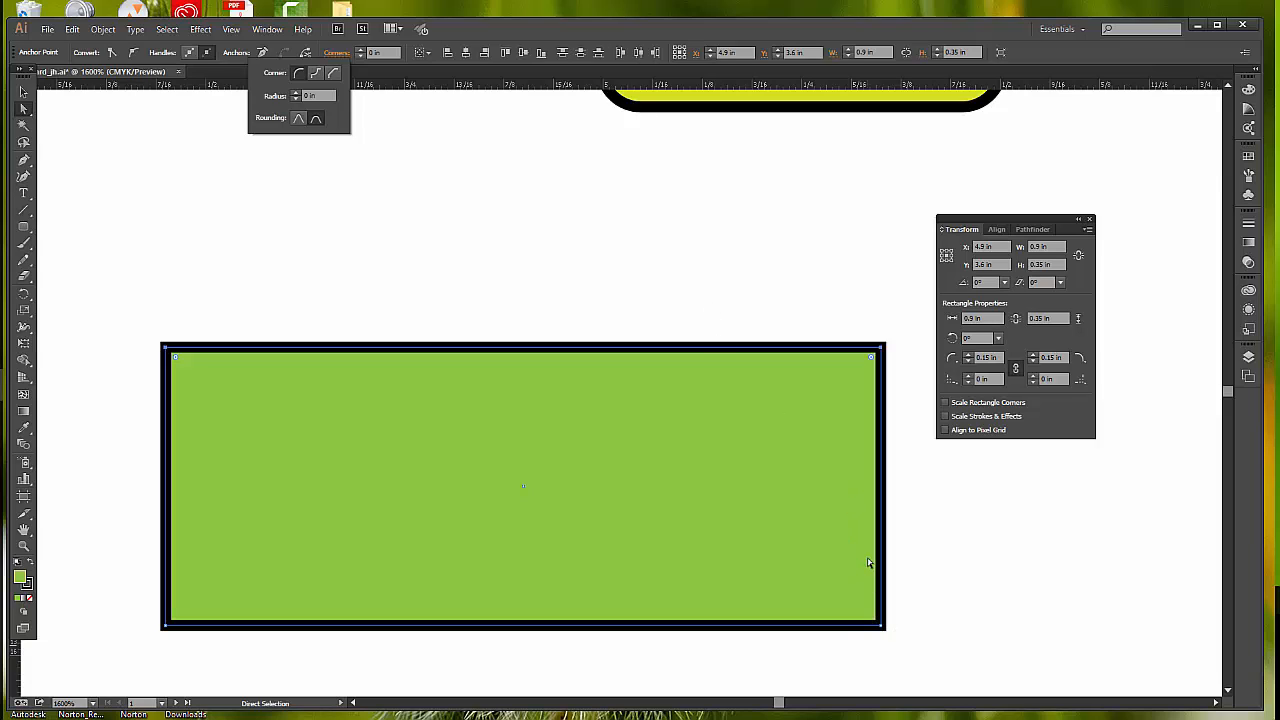
Unlink the green rectangle's corner radii and set only its lower-left and lower-right corners to 0.1 in.
click(23, 92)
click(696, 541)
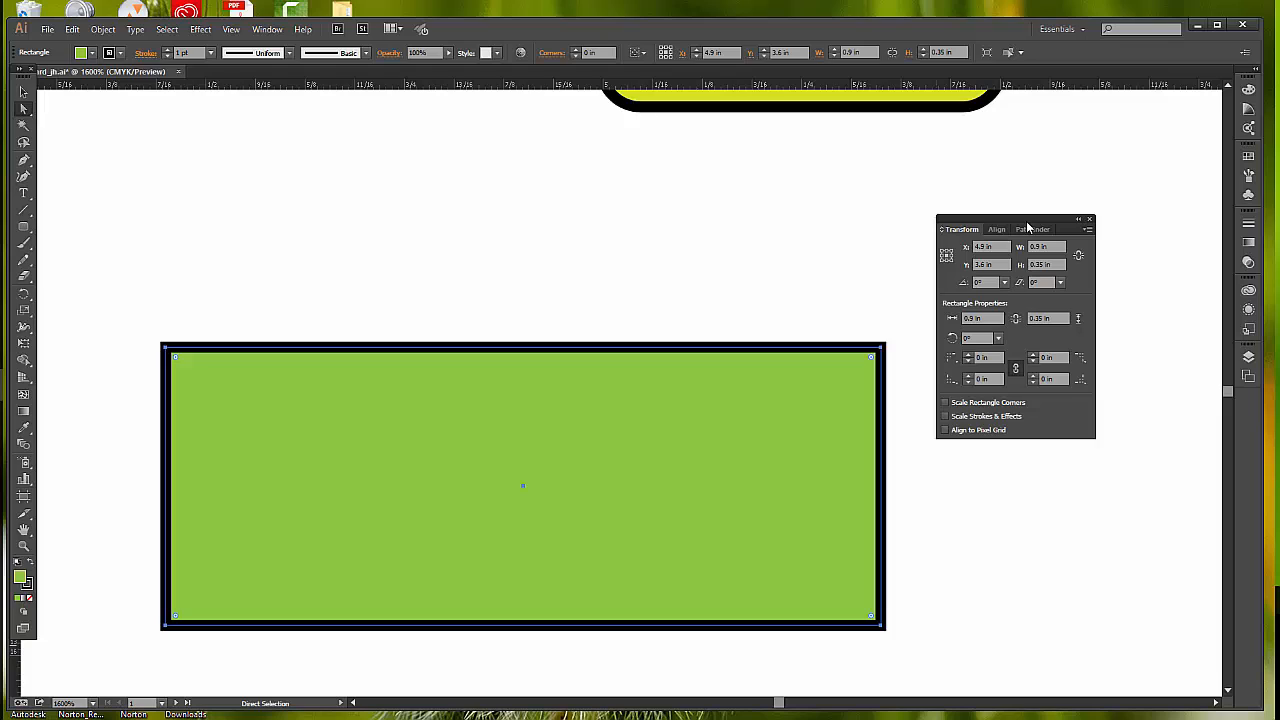
click(1017, 373)
click(983, 379)
text(.1)
key(Tab)
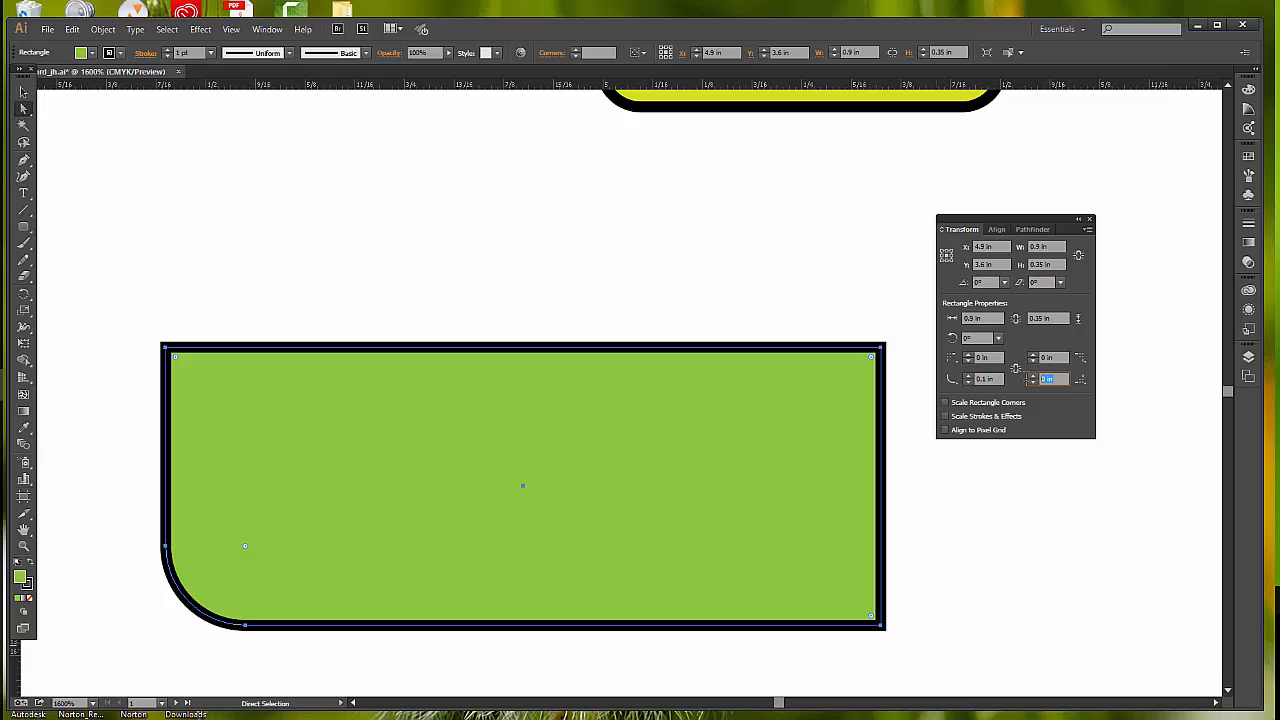
text(.1)
key(Return)
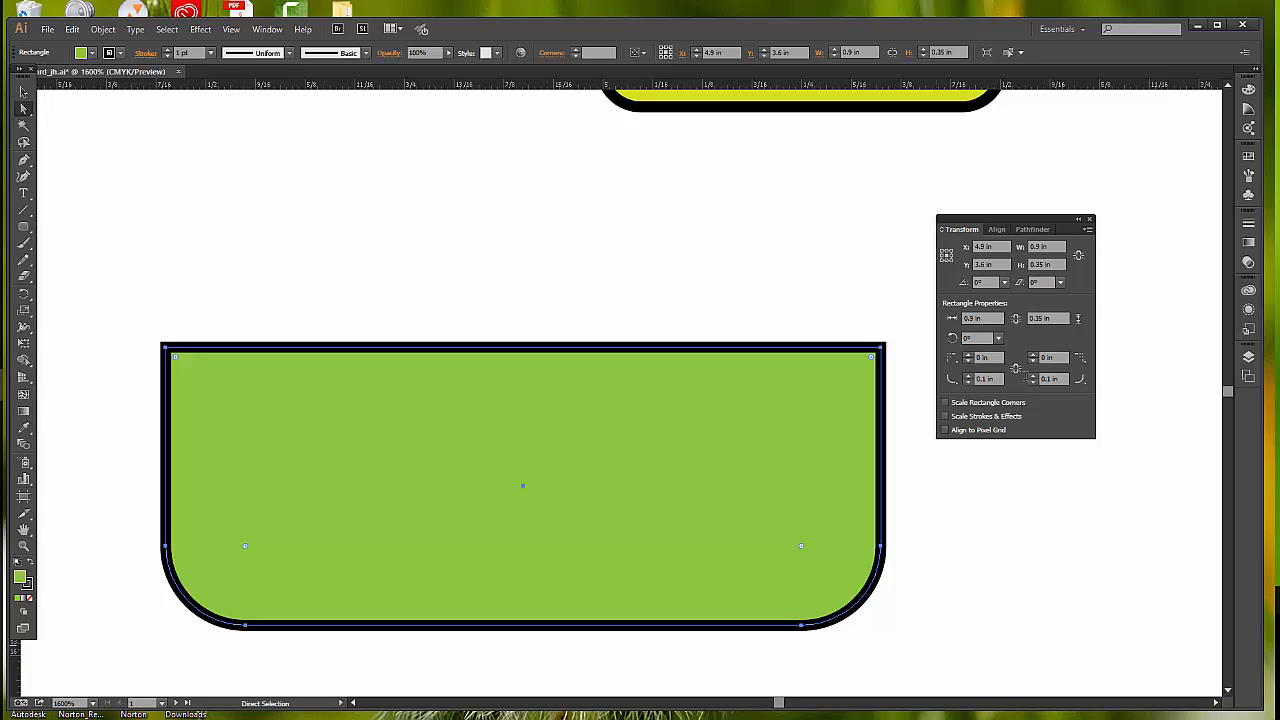
Change the corner type of the green rectangle's two lower corners to Chamfer.
click(954, 380)
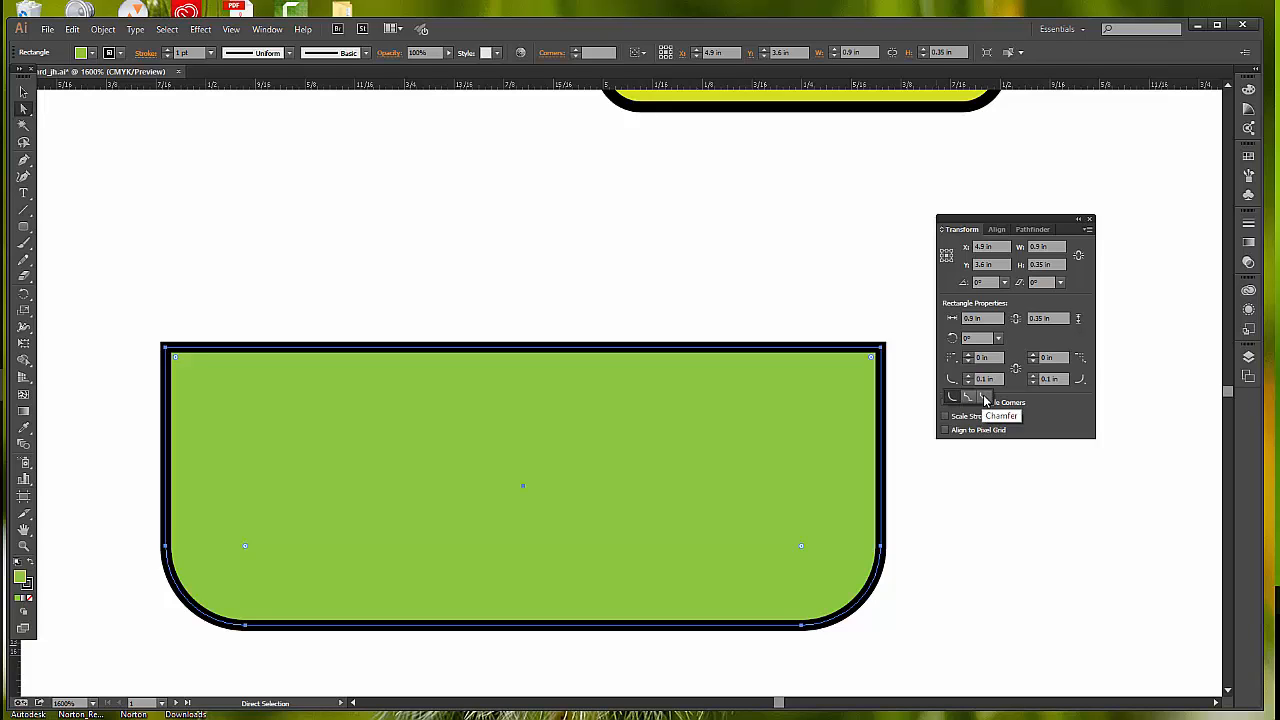
click(985, 400)
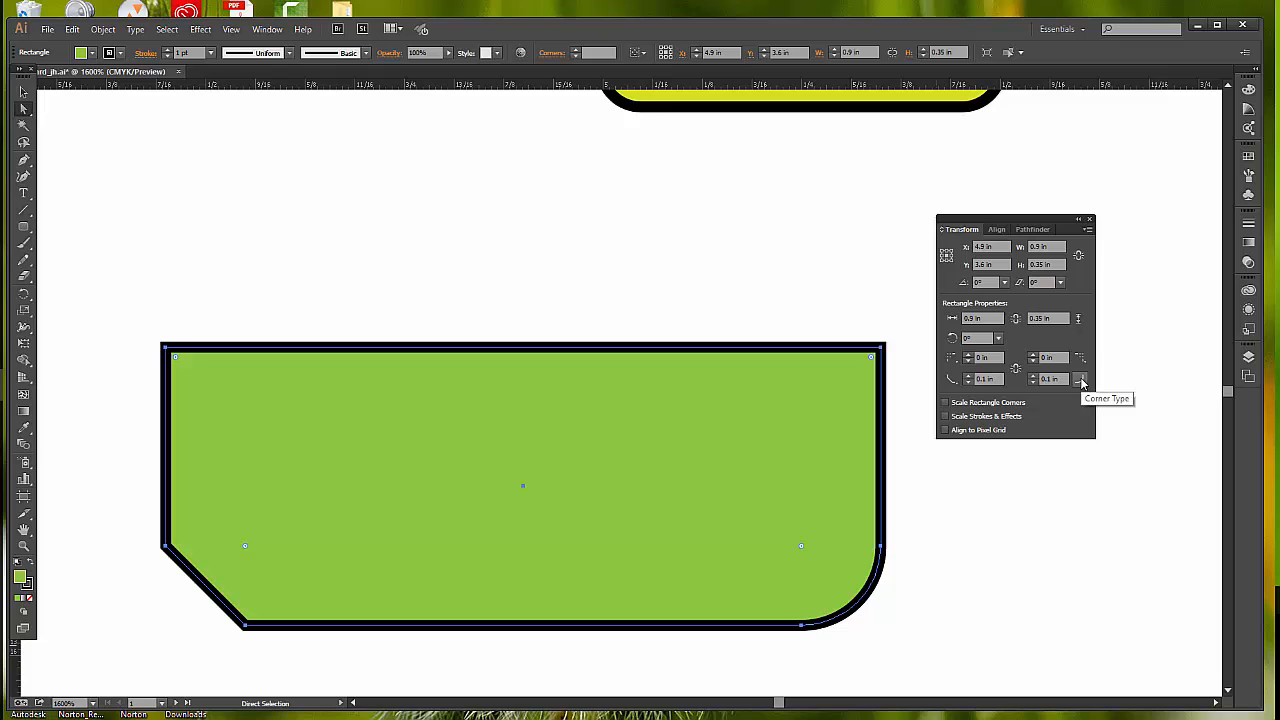
click(1081, 381)
click(1080, 397)
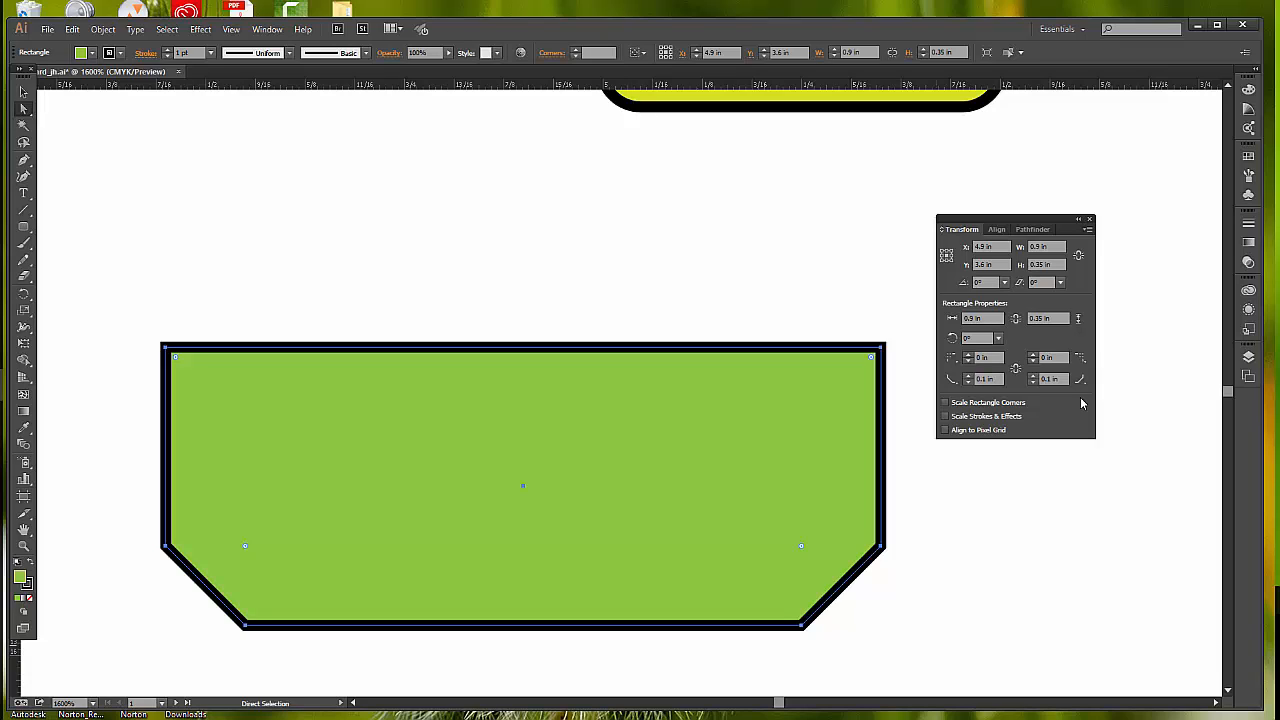
Fit the artboard in the window and save the document.
click(231, 29)
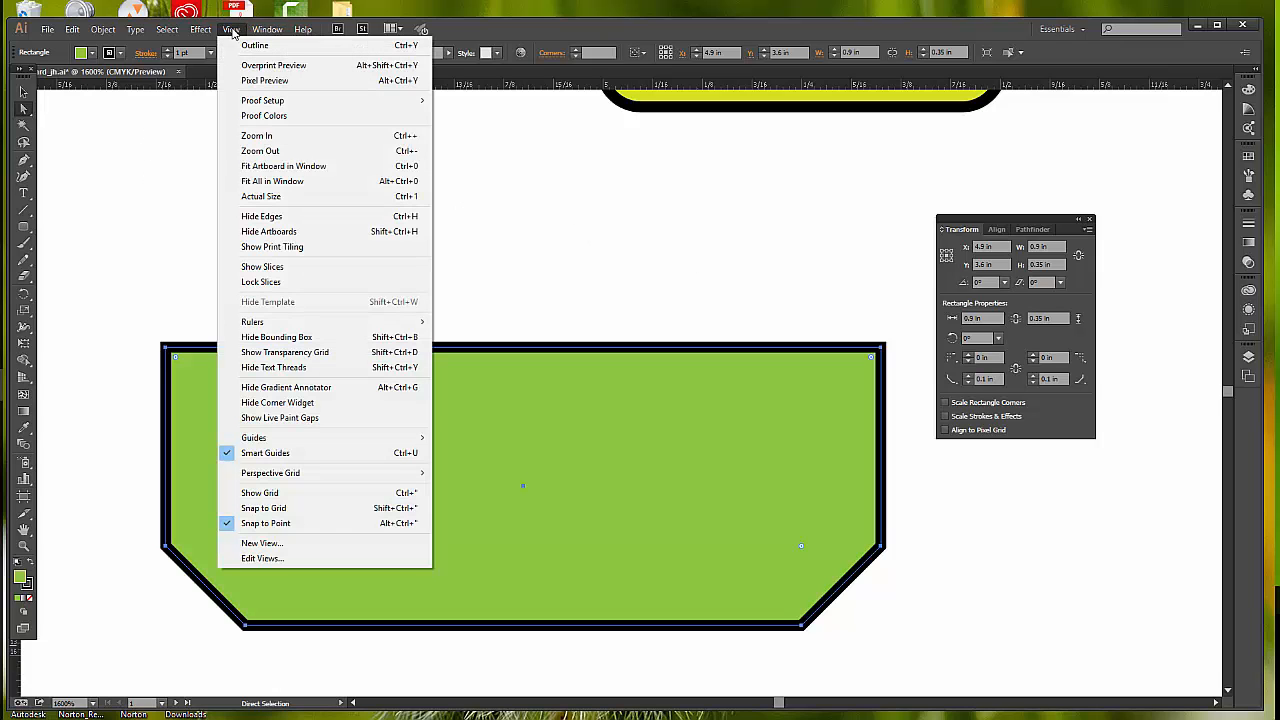
click(277, 167)
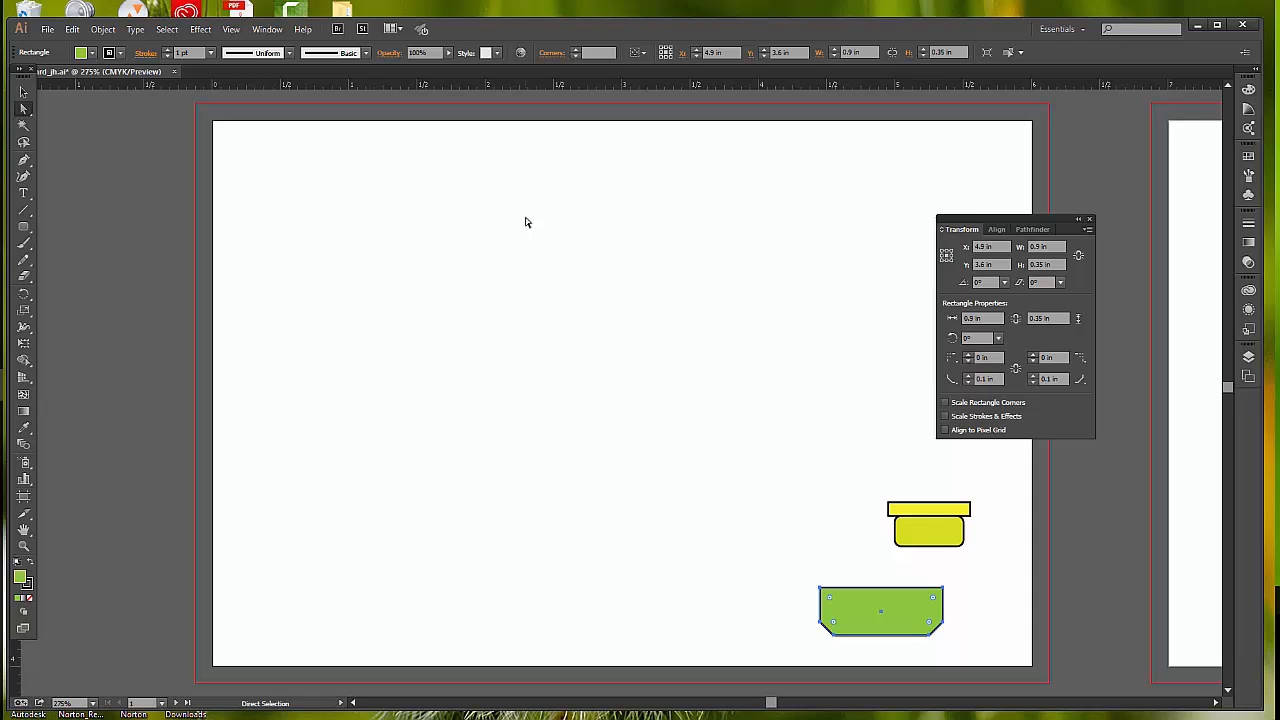
click(47, 29)
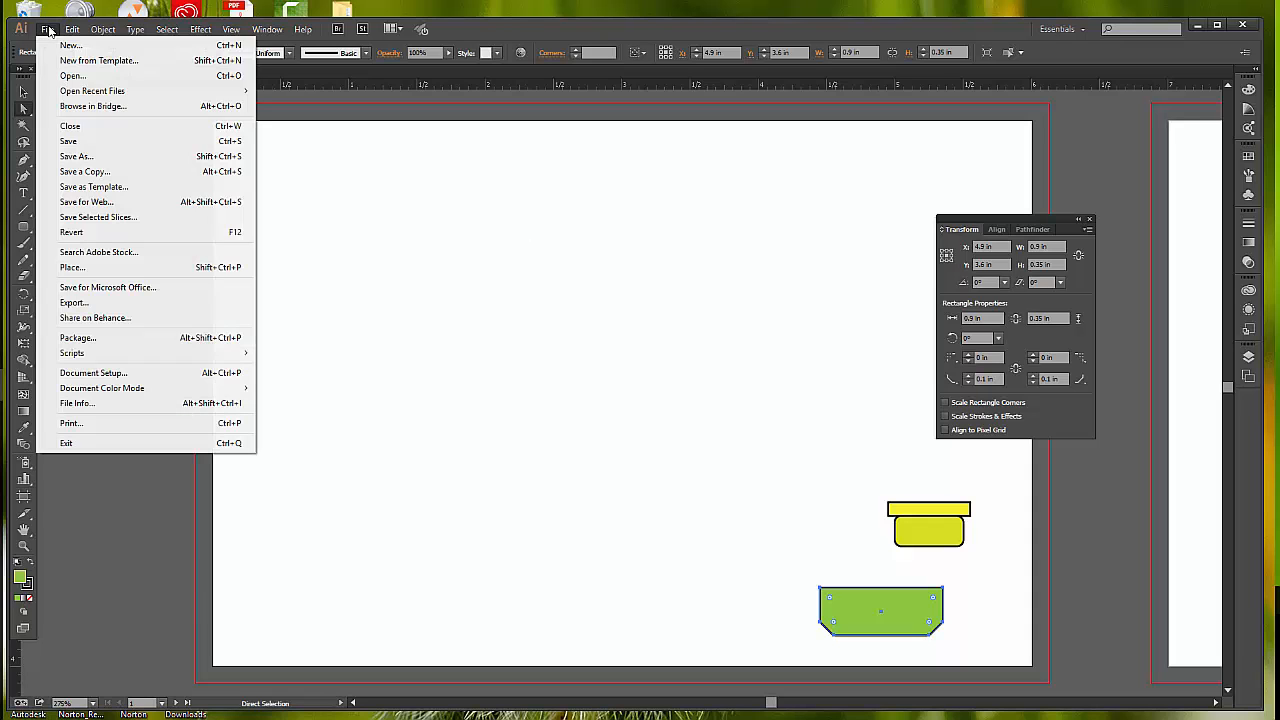
click(82, 140)
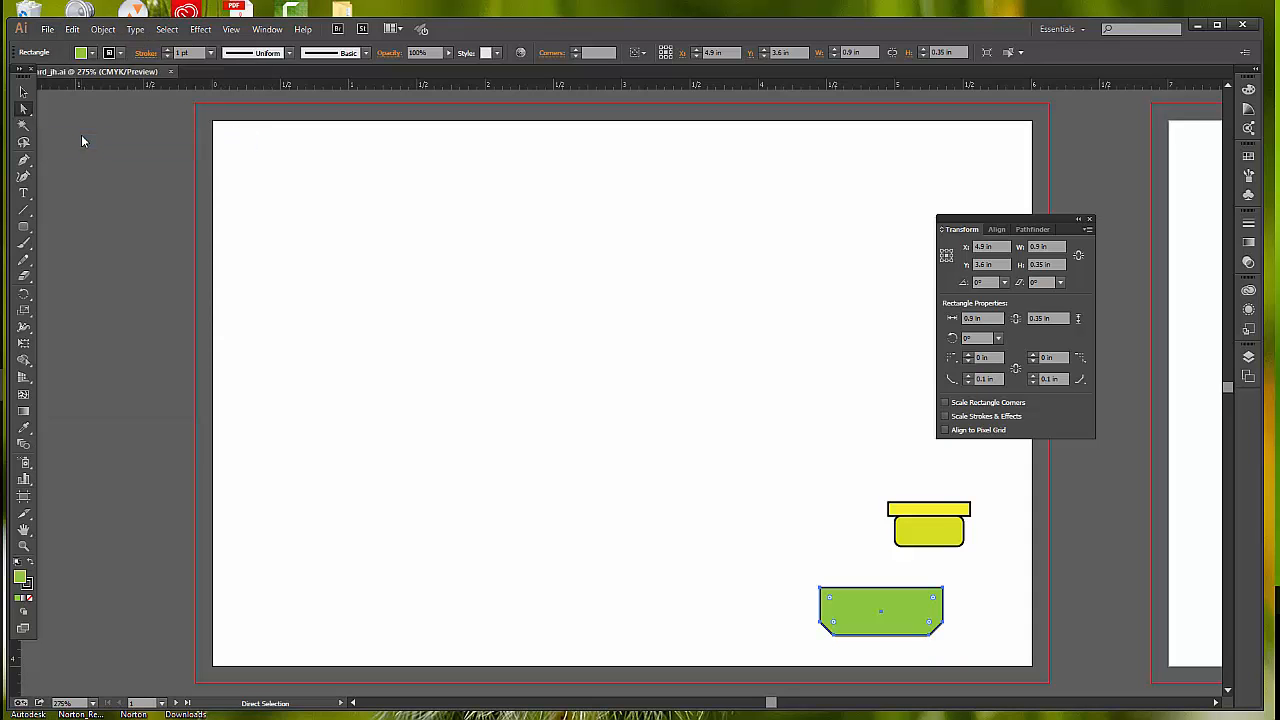